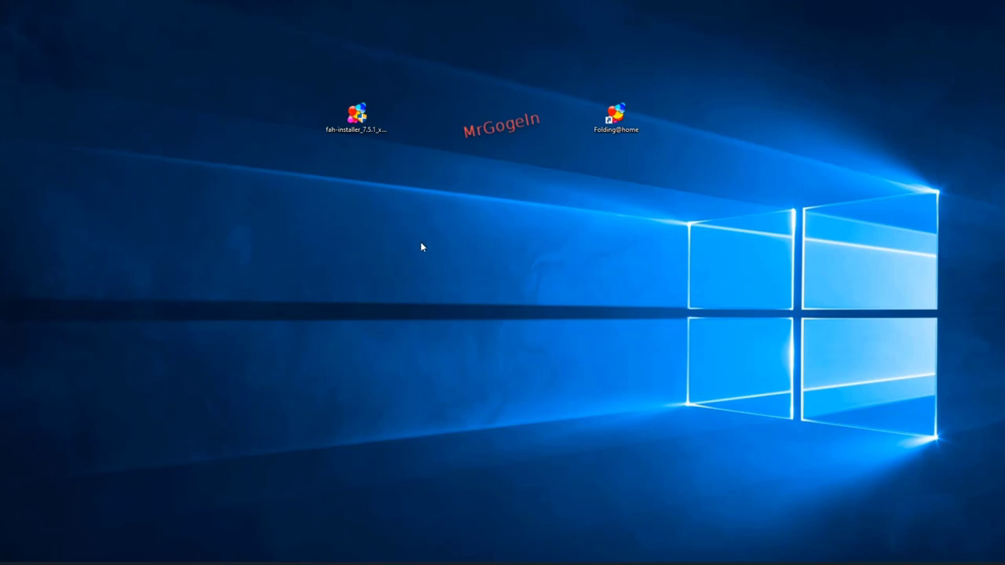
Switch to the Firefox window showing foldingathome.org and maximize it
left_click(332, 562)
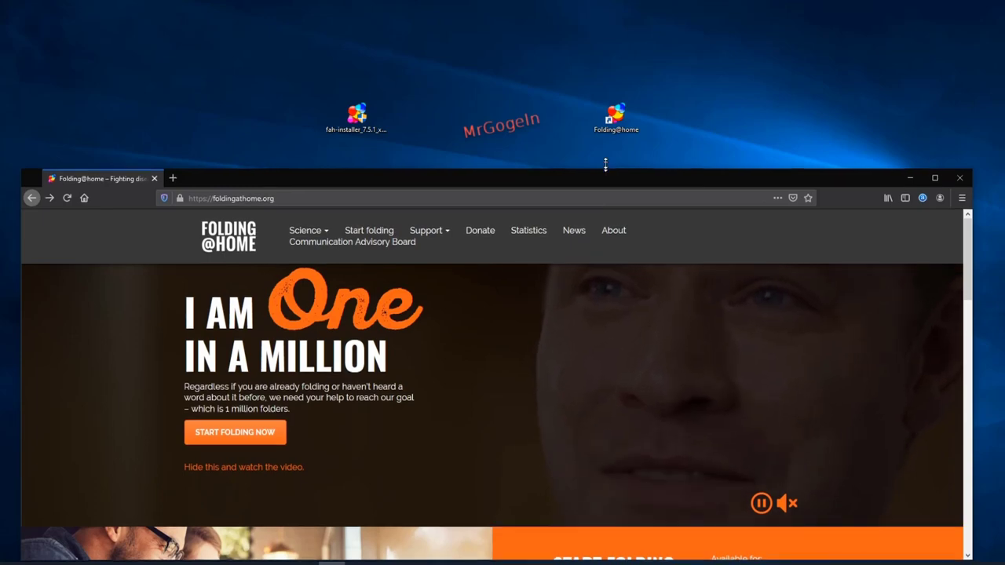
left_click_drag(605, 168, 875, 138)
left_click(932, 146)
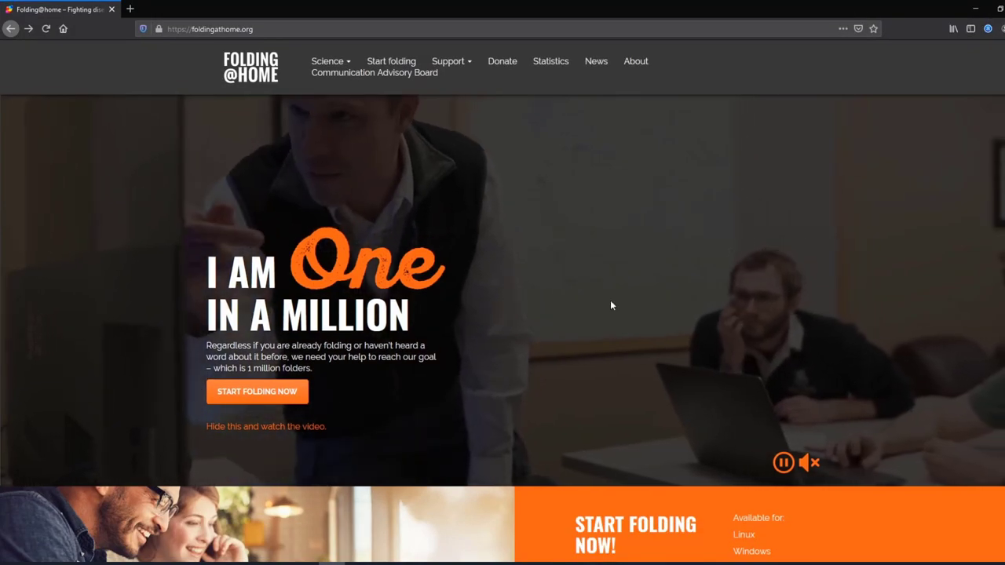
Look through the Folding@home home page, from the campaign banner down to the latest posts and the explanation of folding
scroll(572, 272, "down", 10)
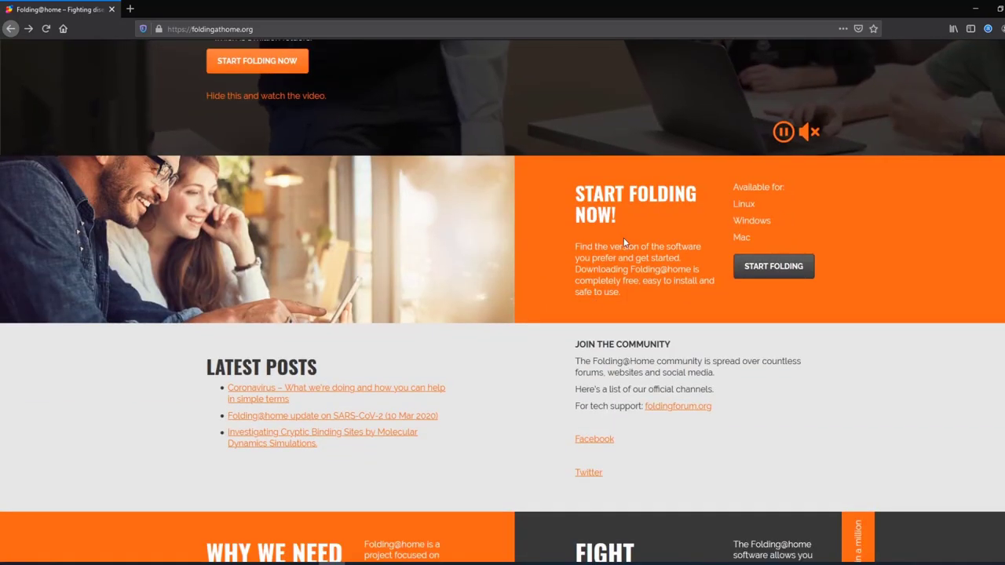
scroll(638, 275, "up", 10)
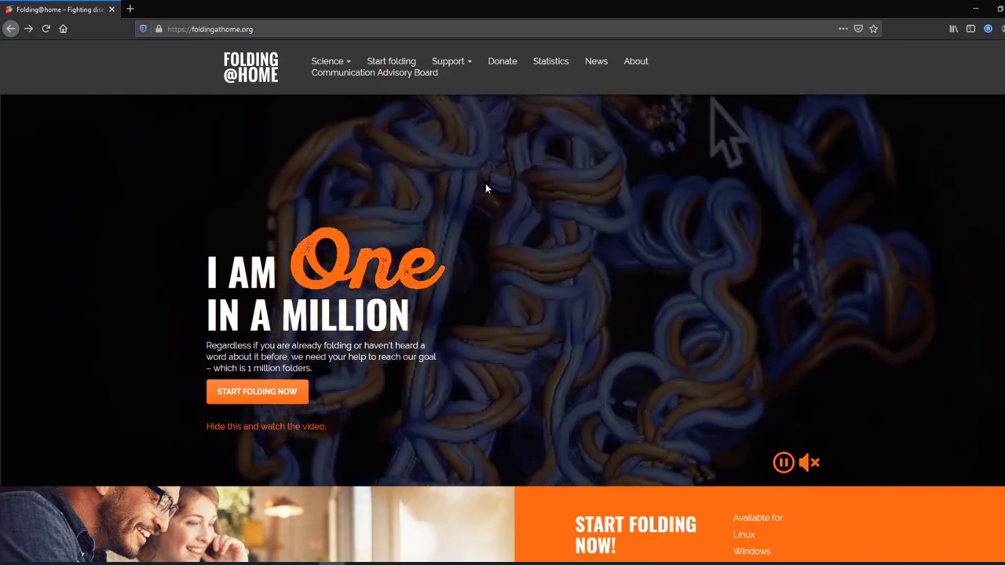
scroll(502, 195, "down", 1)
scroll(514, 206, "down", 5)
scroll(519, 213, "down", 2)
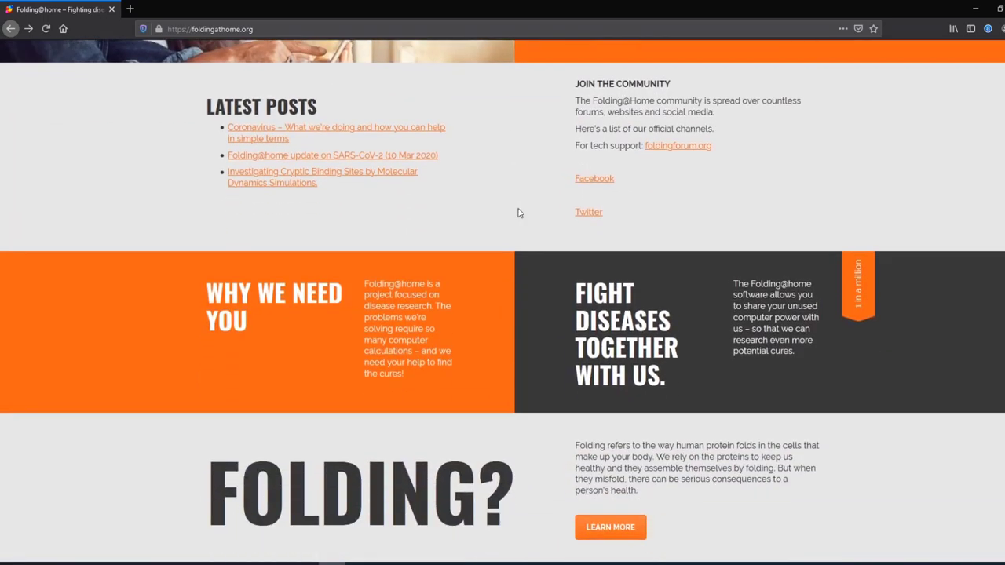
scroll(526, 238, "up", 8)
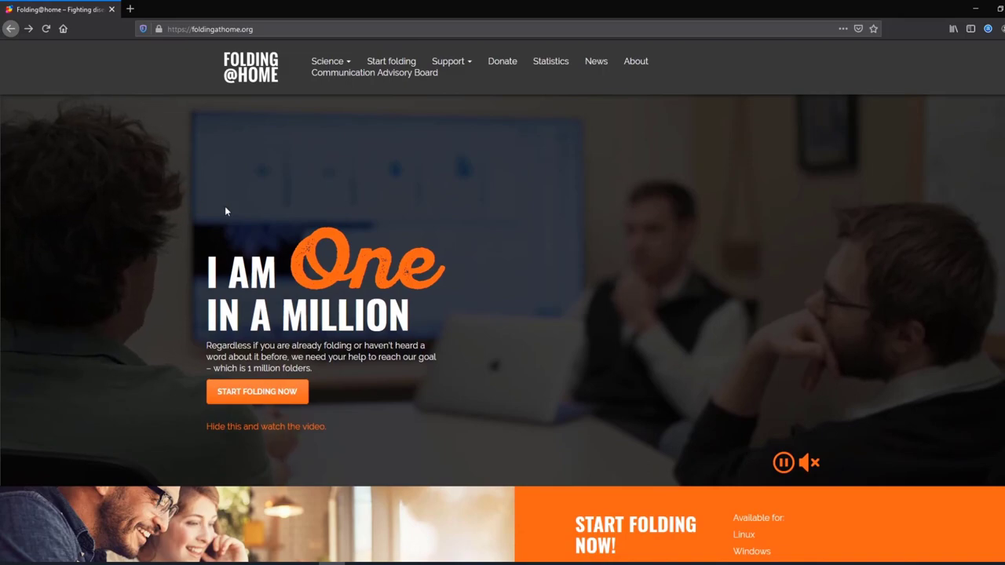
scroll(413, 222, "down", 4)
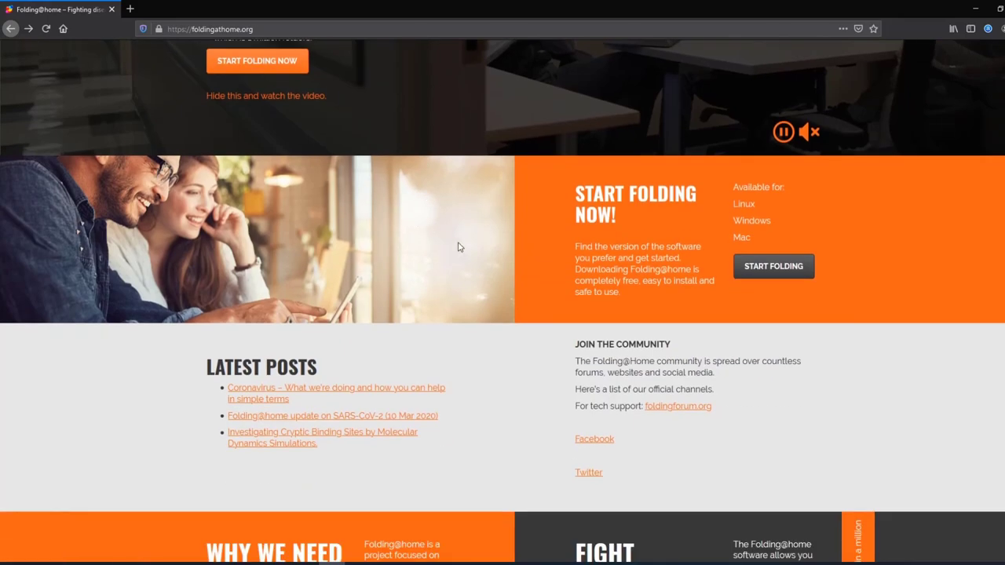
scroll(460, 247, "up", 4)
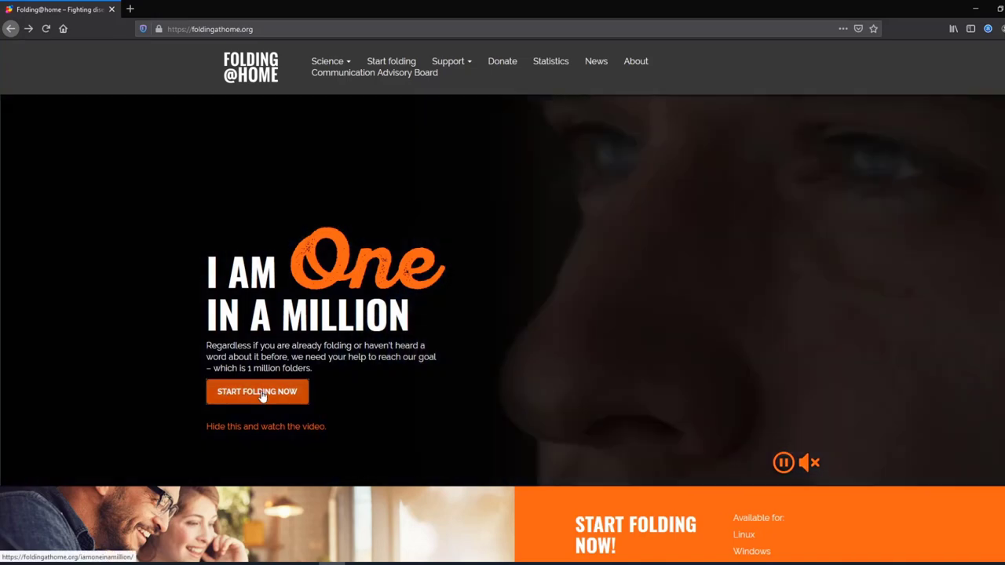
Go through the "I am One in a Million" page to the Start Folding page offering the Windows installer
left_click(259, 394)
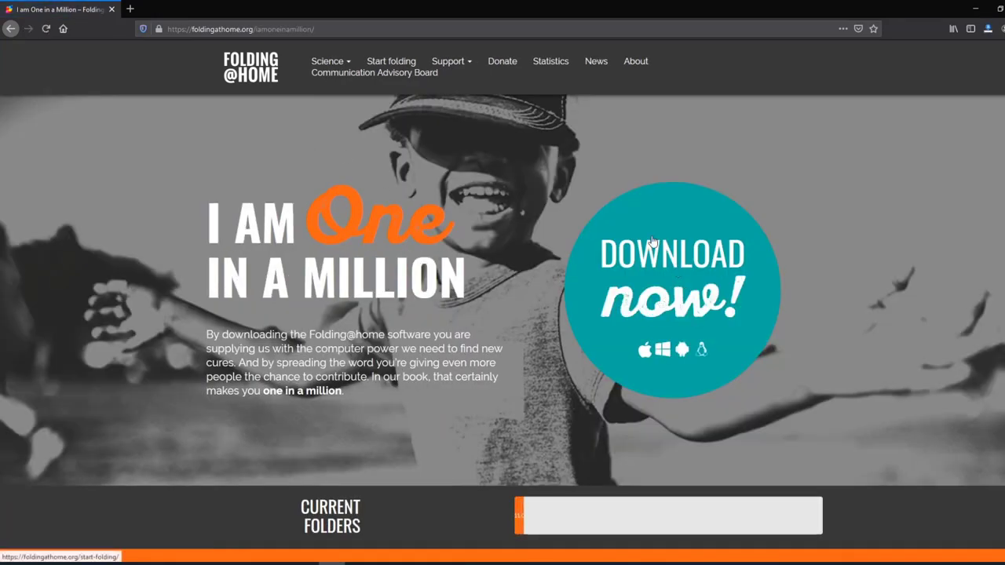
scroll(445, 448, "down", 5)
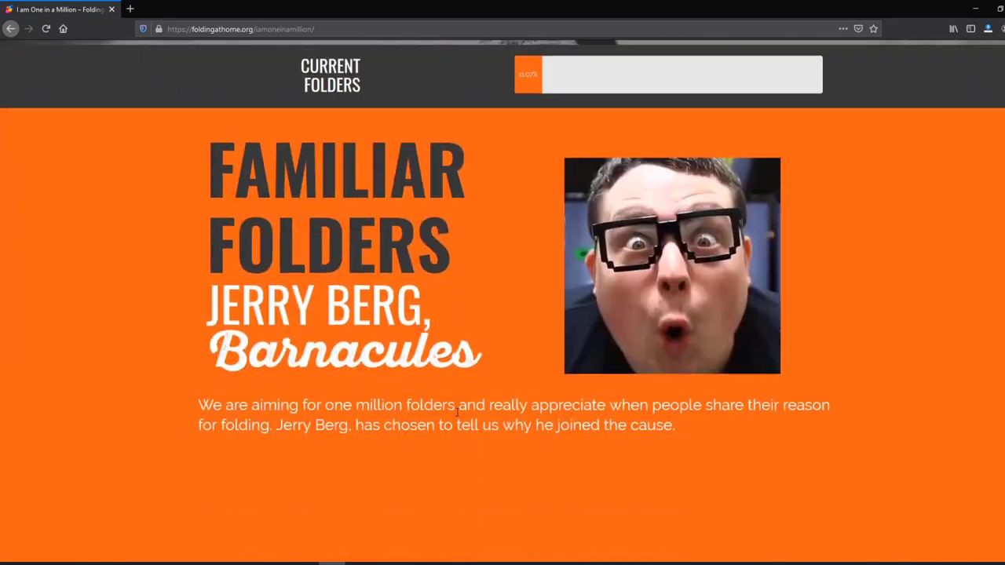
scroll(666, 282, "up", 5)
left_click(667, 283)
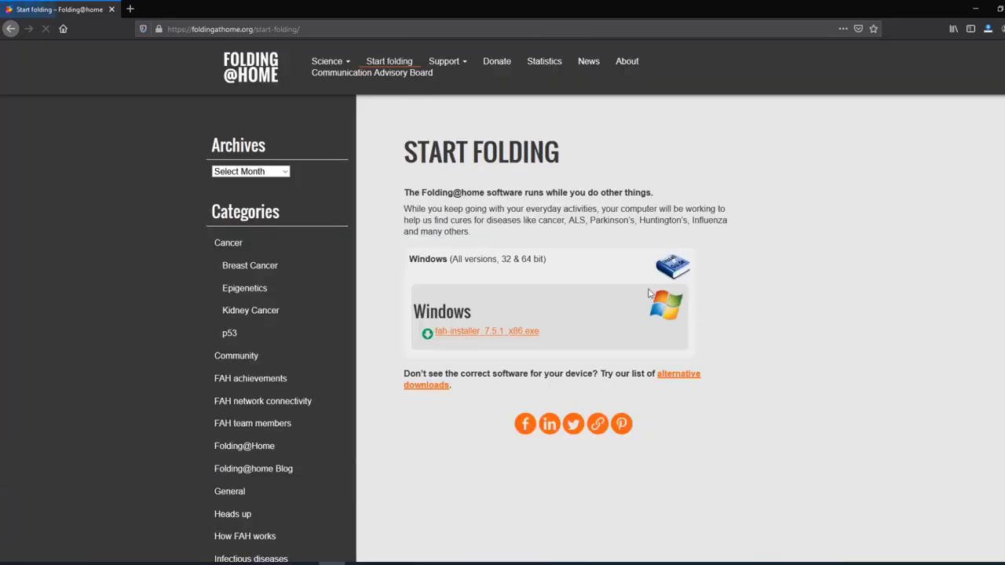
Minimize the browser and launch Folding@home from its desktop shortcut
left_click(974, 13)
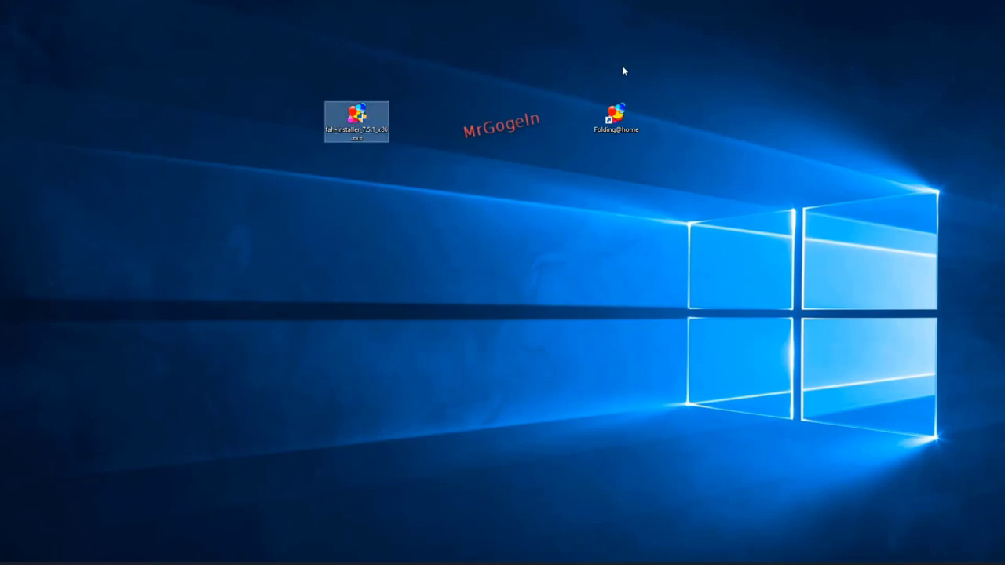
left_click(616, 125)
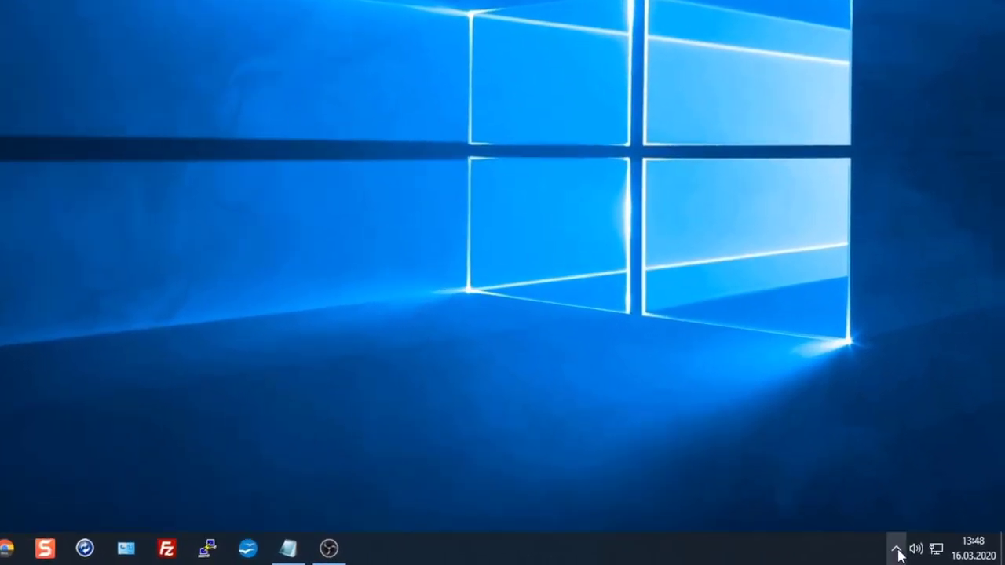
Set the power level of the Folding@home client running in the notification area to Light
left_click(935, 554)
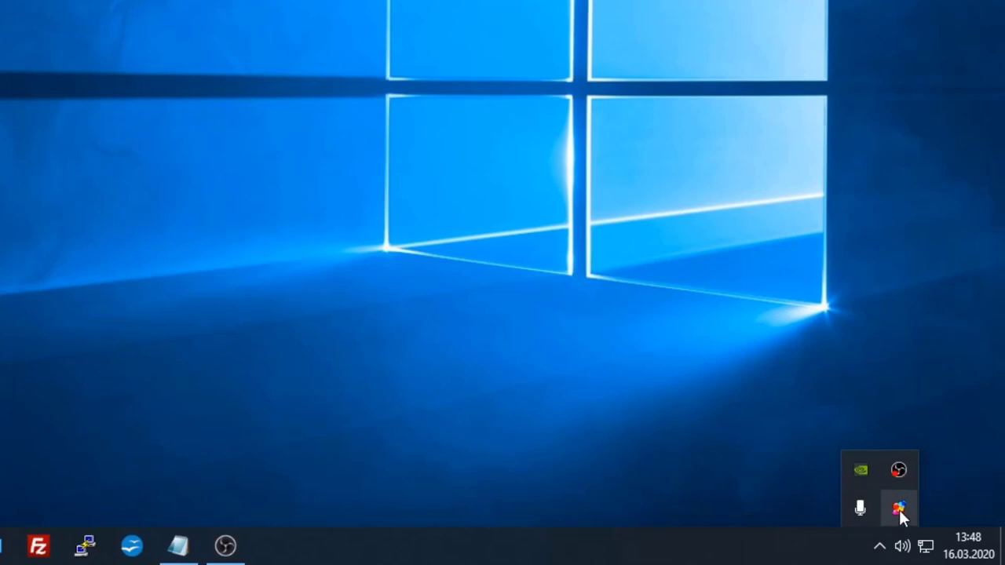
left_click(847, 545)
left_click(878, 547)
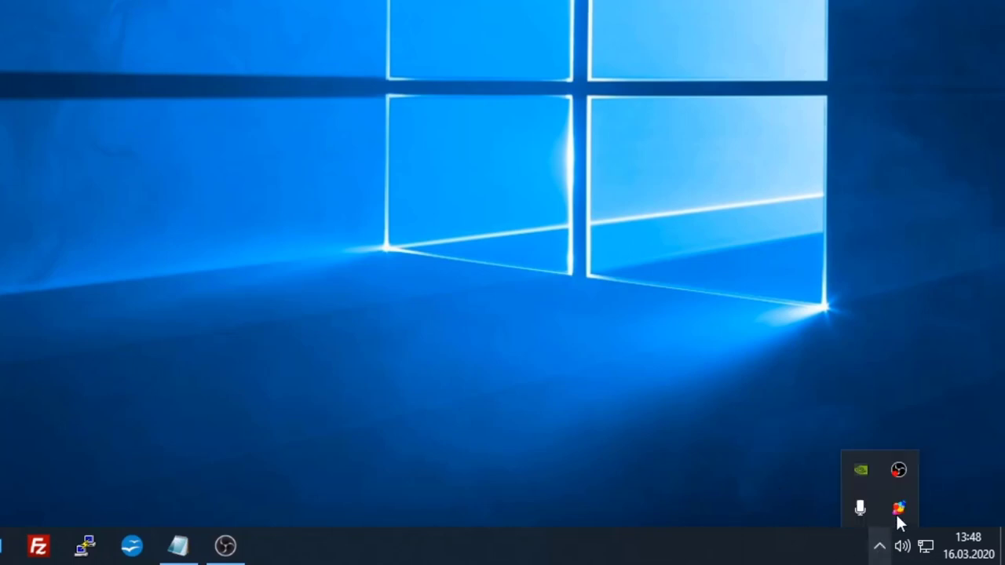
right_click(899, 512)
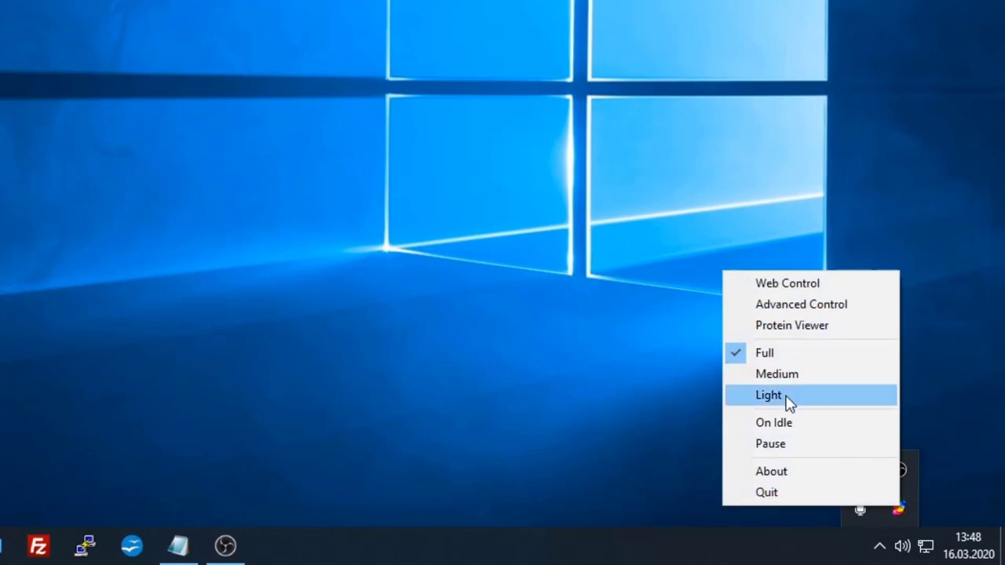
left_click(789, 401)
Open Web Control from the Folding@home client and move its browser window nearer the centre of the desktop
left_click(879, 547)
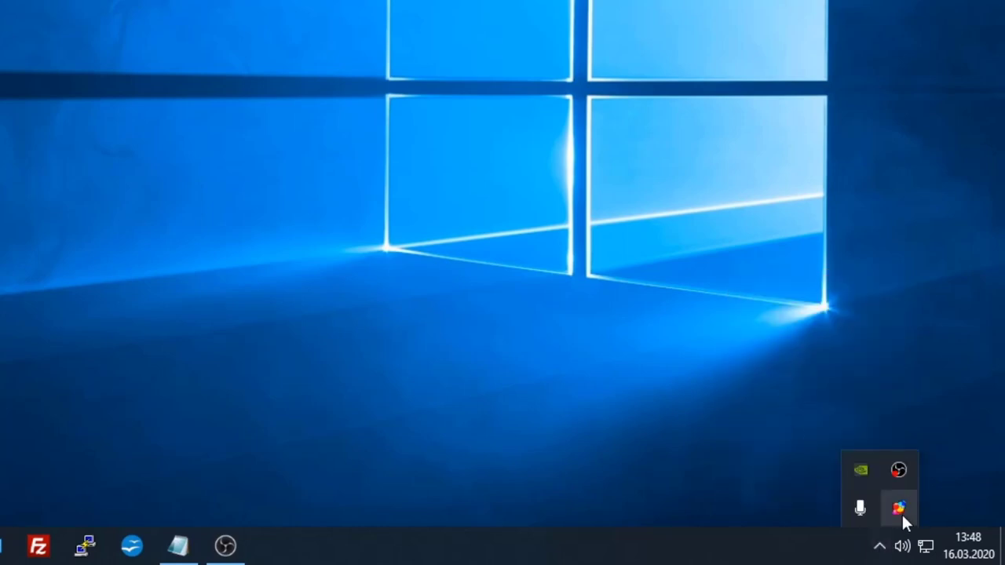
right_click(902, 508)
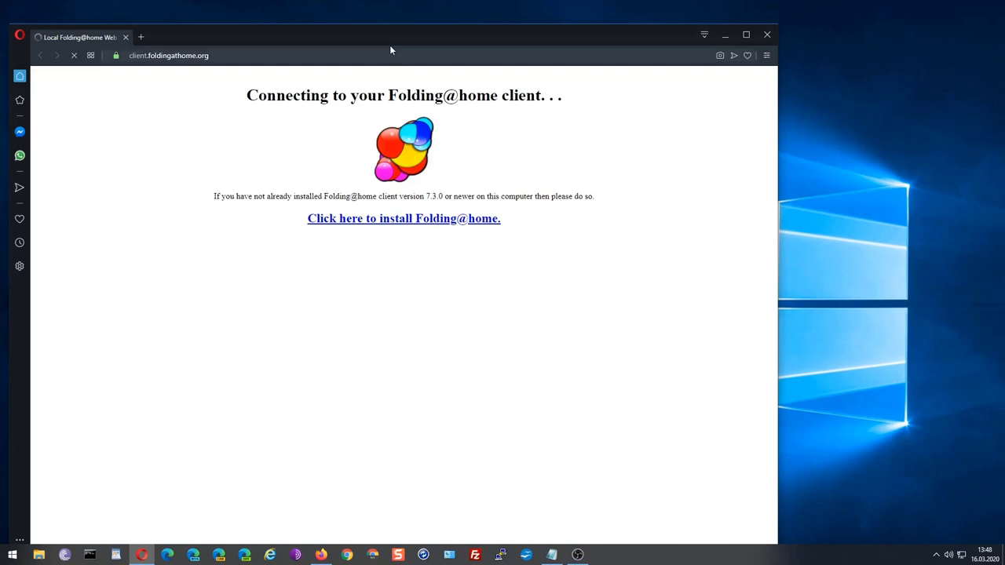
left_click_drag(388, 39, 470, 26)
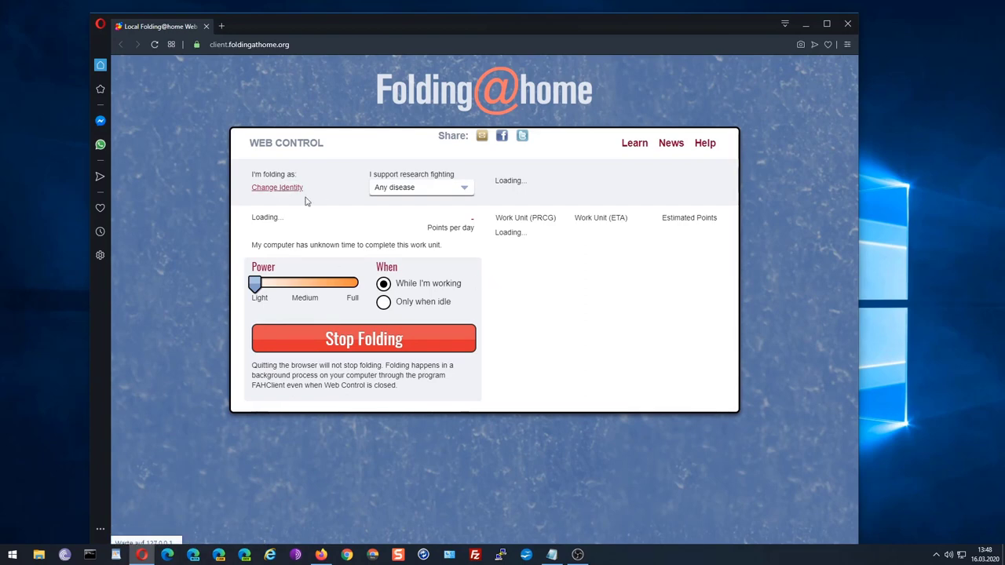
Try to open the Change Identity settings in Web Control
left_click(276, 190)
key("Escape")
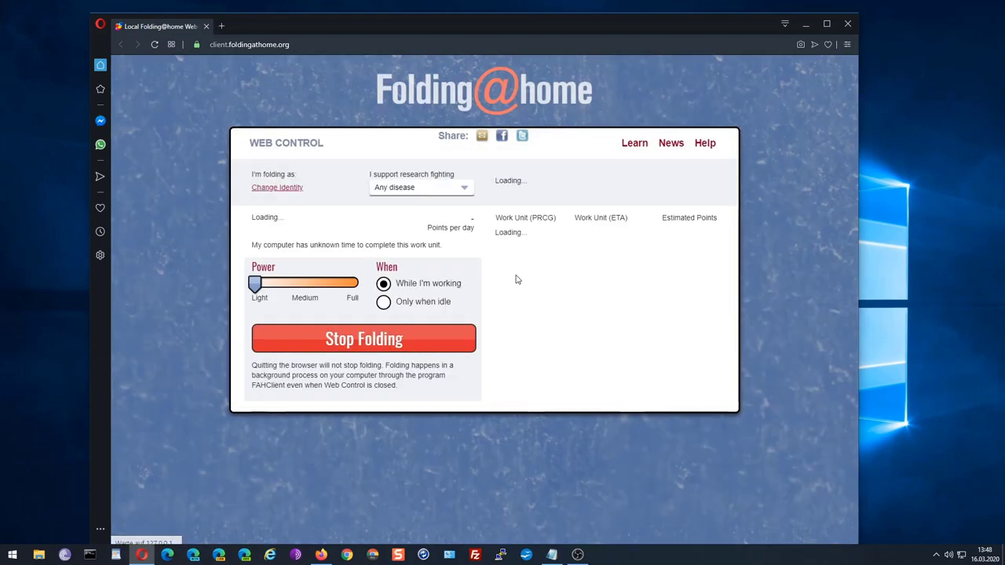
left_click(286, 189)
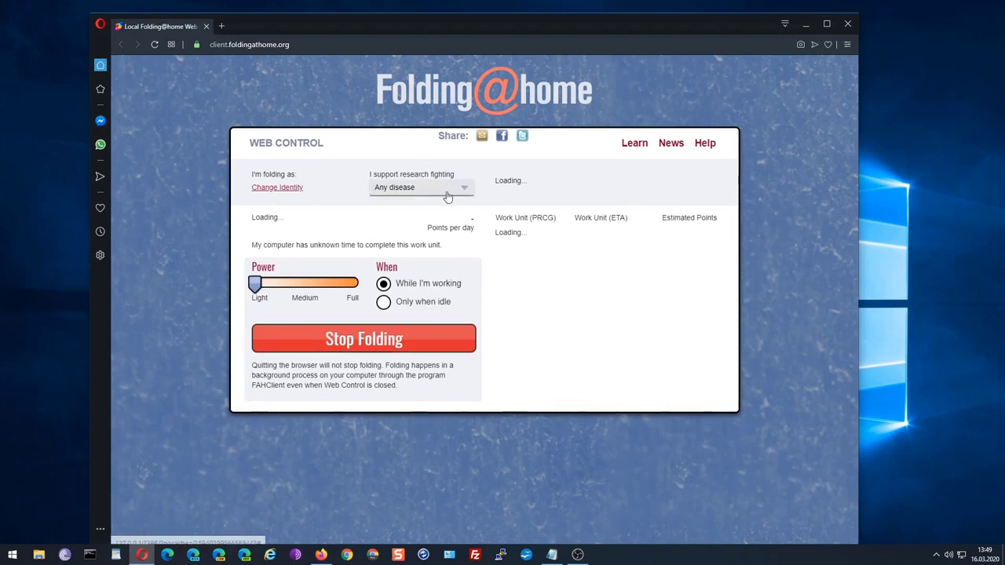
View the diseases offered for research support and choose Any disease
left_click(444, 190)
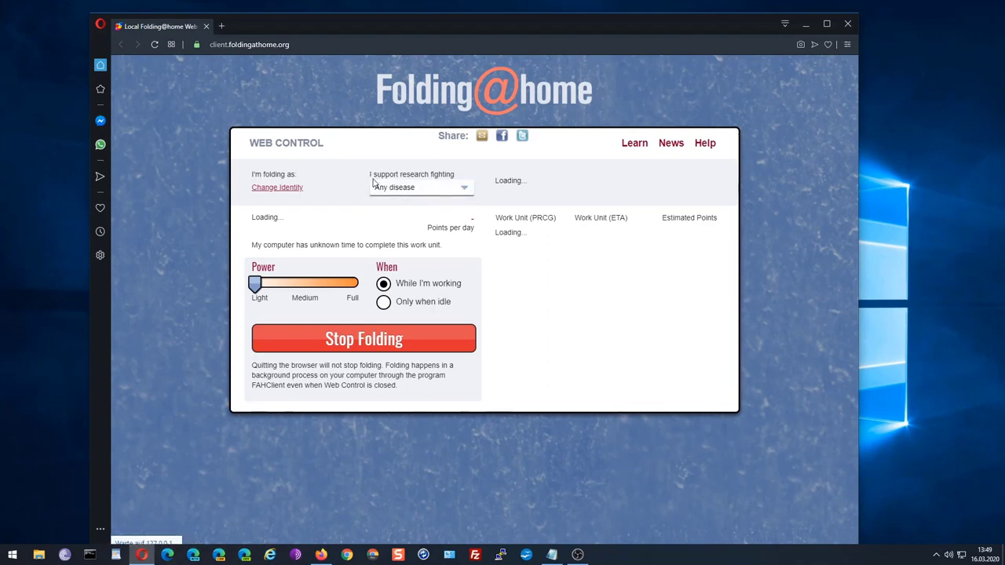
left_click_drag(399, 176, 471, 169)
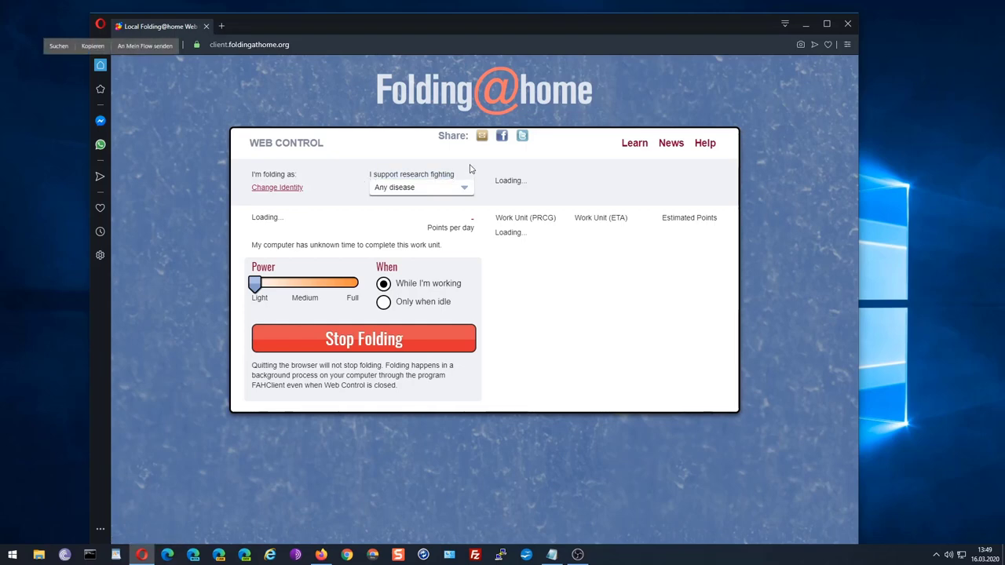
left_click(430, 199)
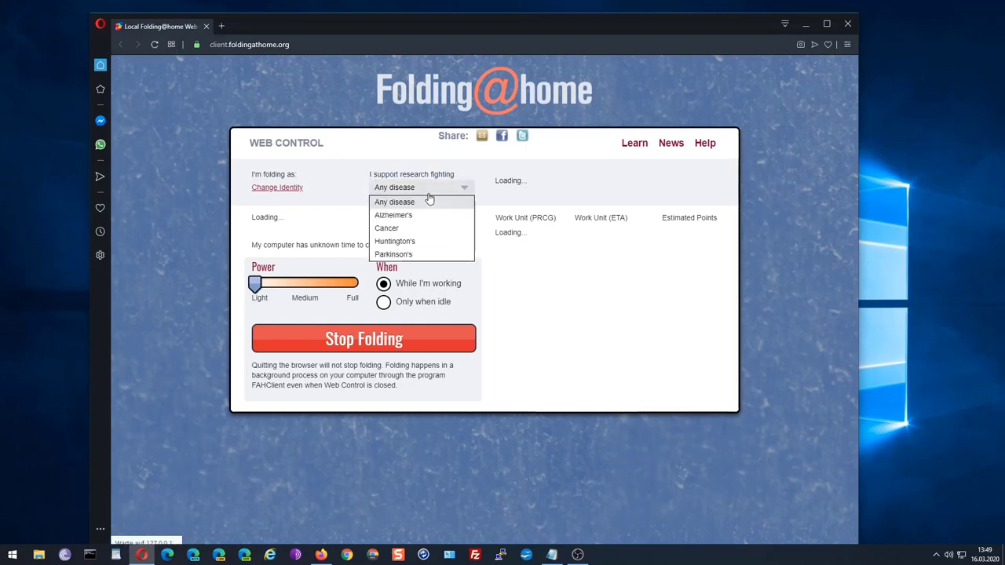
left_click(429, 199)
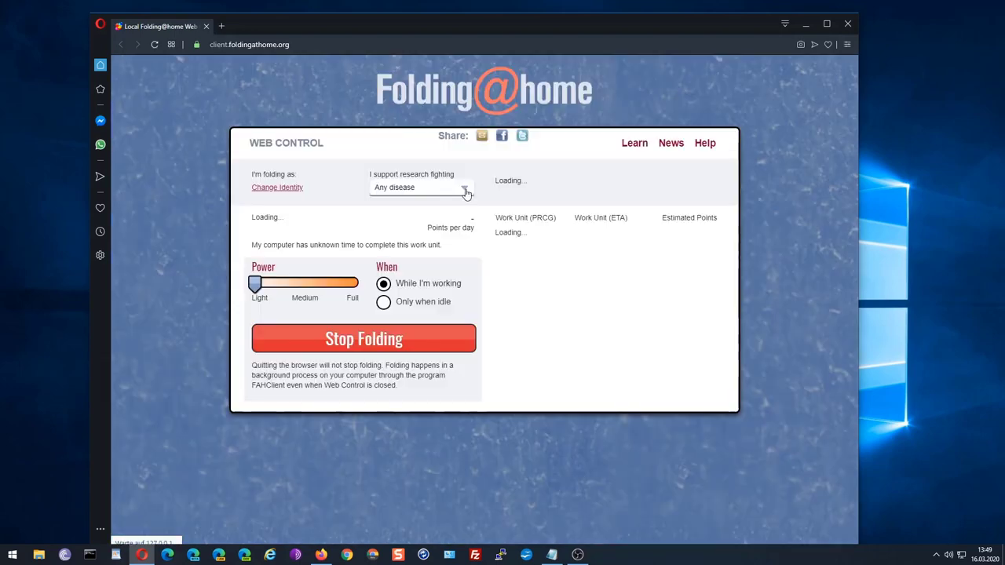
Try to set the supported research to a specific disease, such as Alzheimer's, Cancer or Huntington's
left_click(459, 194)
left_click(460, 195)
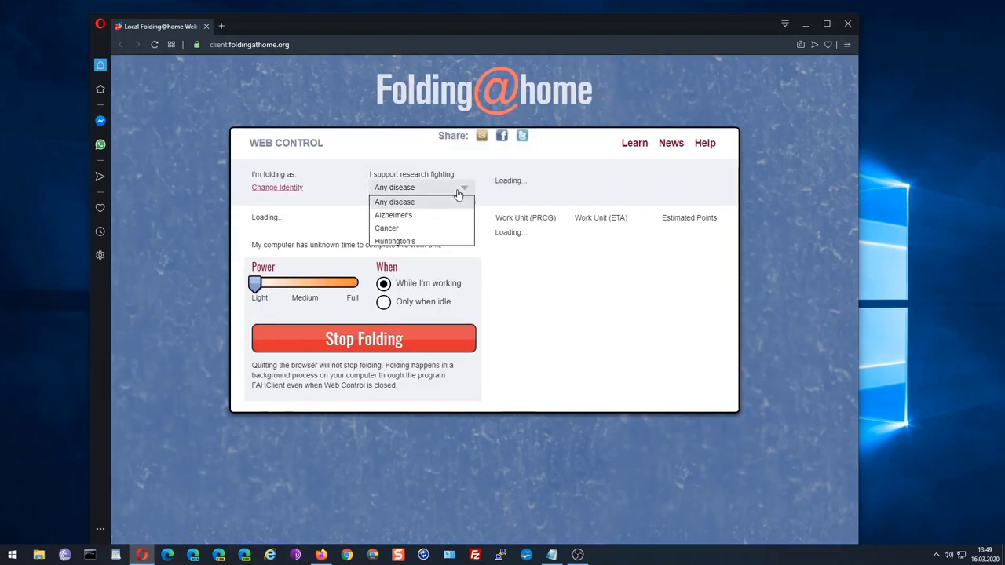
left_click(420, 219)
left_click(415, 197)
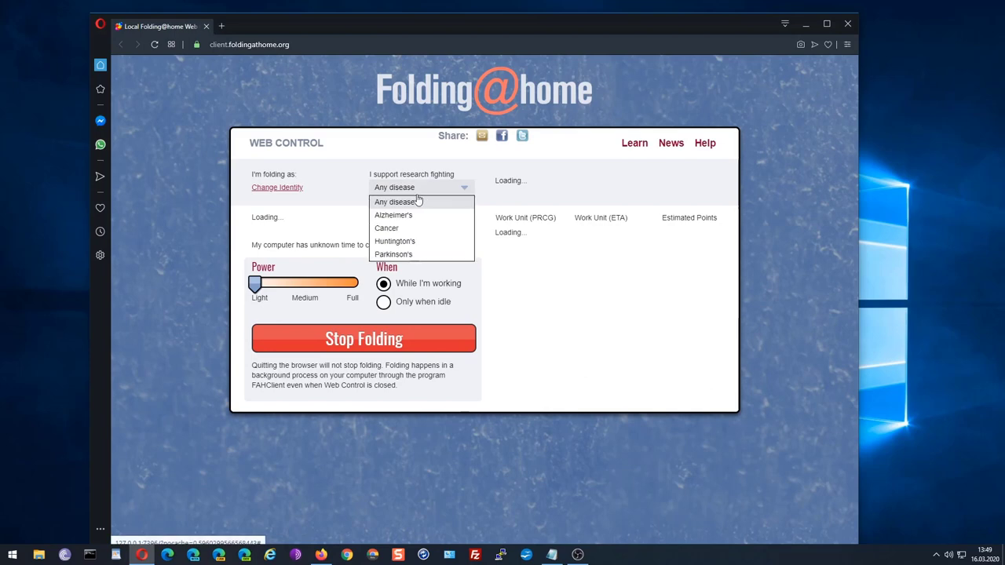
left_click(376, 230)
left_click(399, 189)
left_click(391, 185)
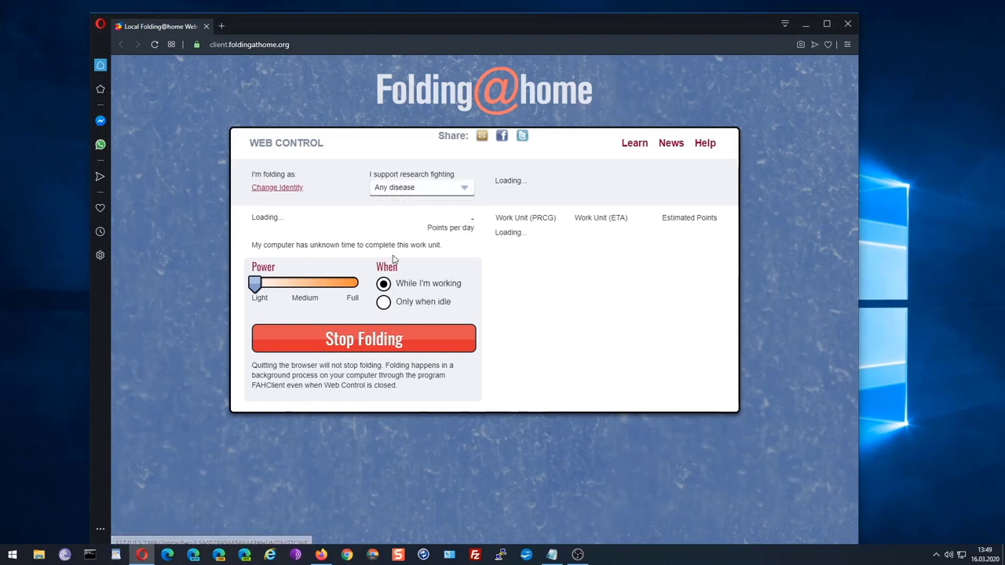
left_click(391, 185)
left_click(397, 187)
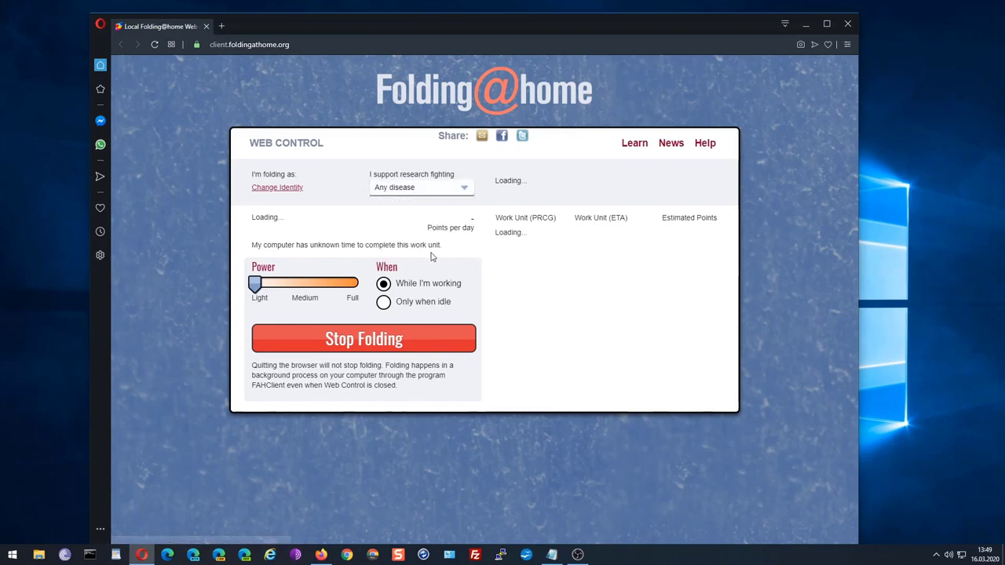
left_click(407, 188)
left_click(382, 245)
left_click(402, 190)
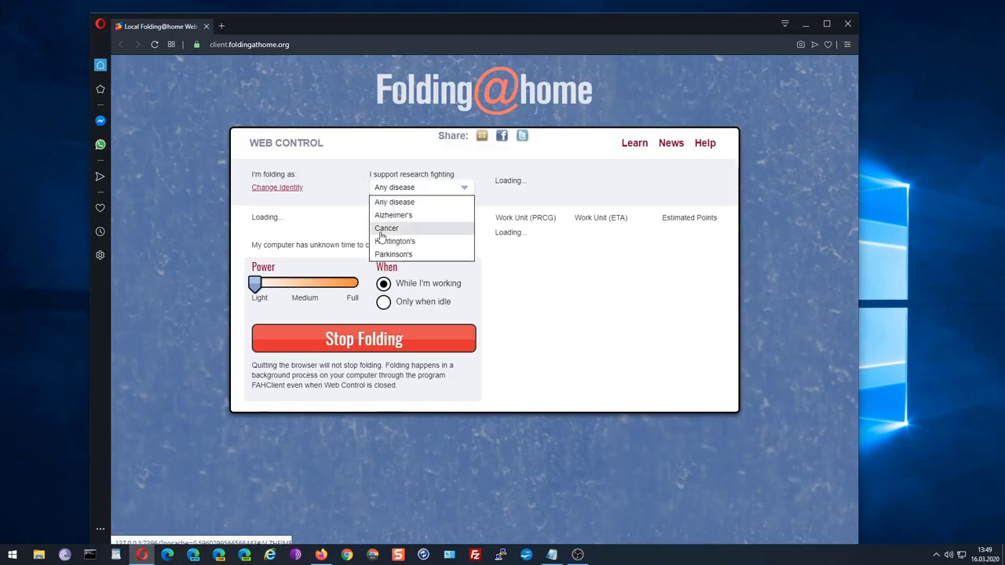
left_click(383, 241)
left_click(400, 189)
left_click(392, 240)
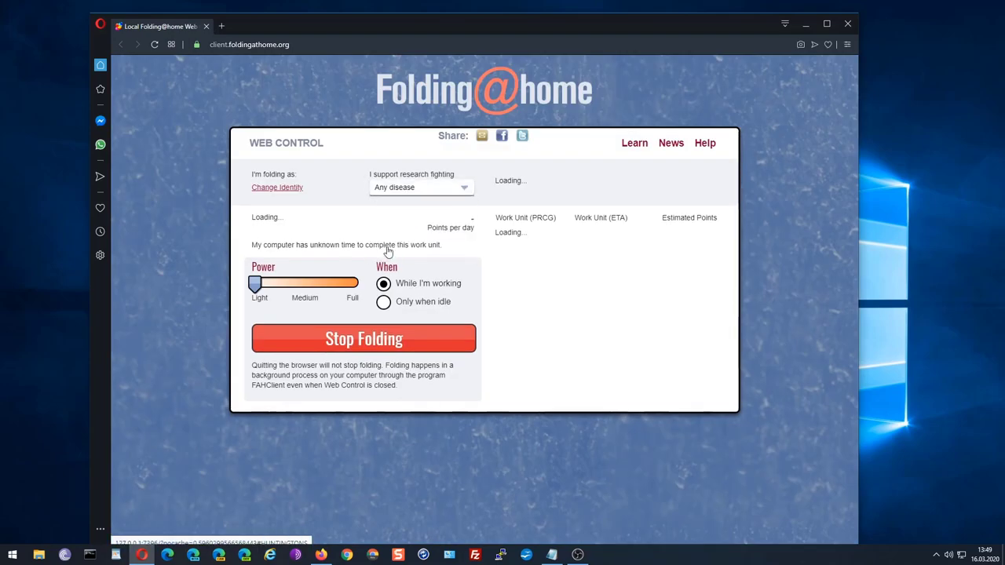
left_click(399, 188)
left_click(404, 188)
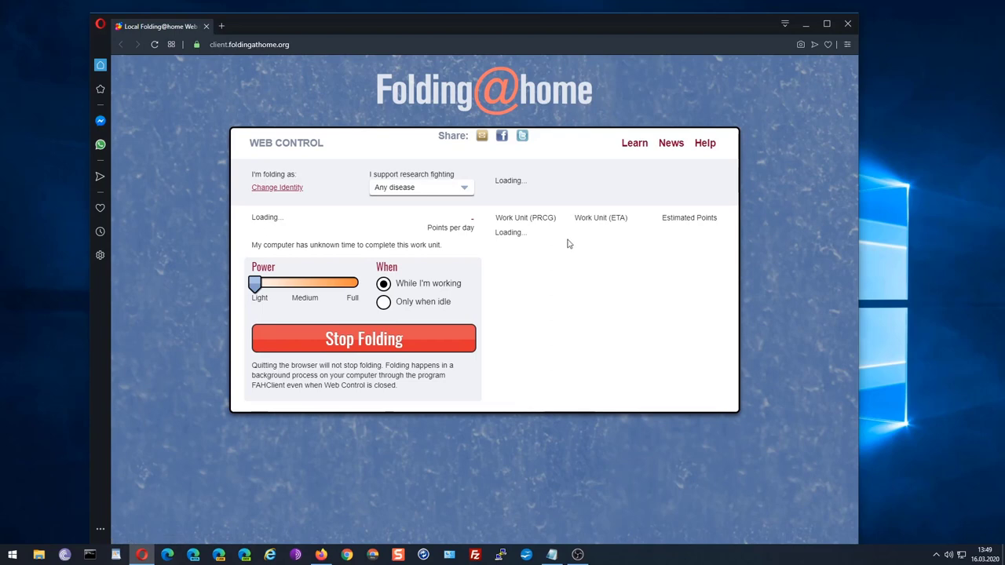
Try to set the folding power to Medium and the folding time to Only when idle
left_click_drag(256, 285, 292, 292)
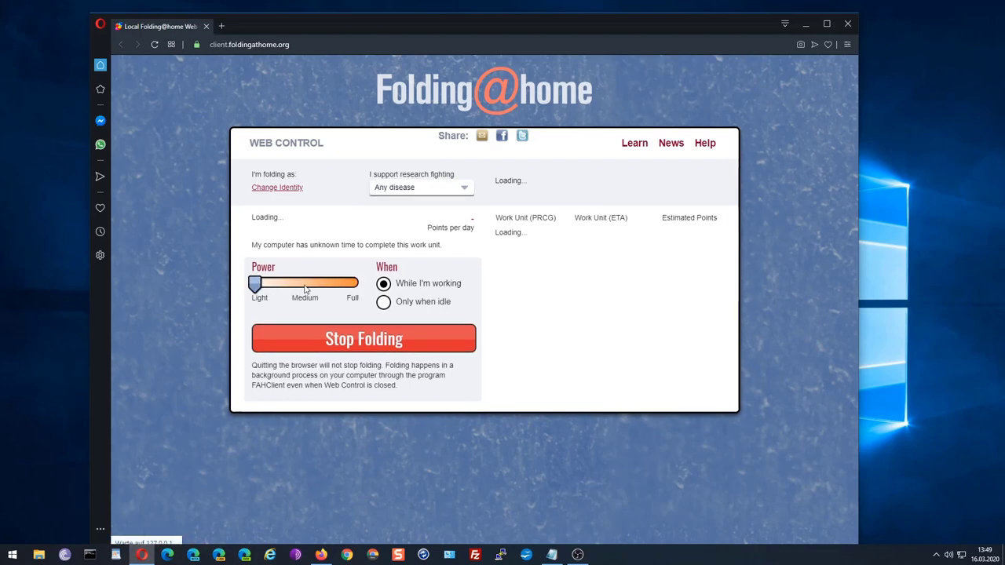
left_click(304, 288)
left_click(265, 296)
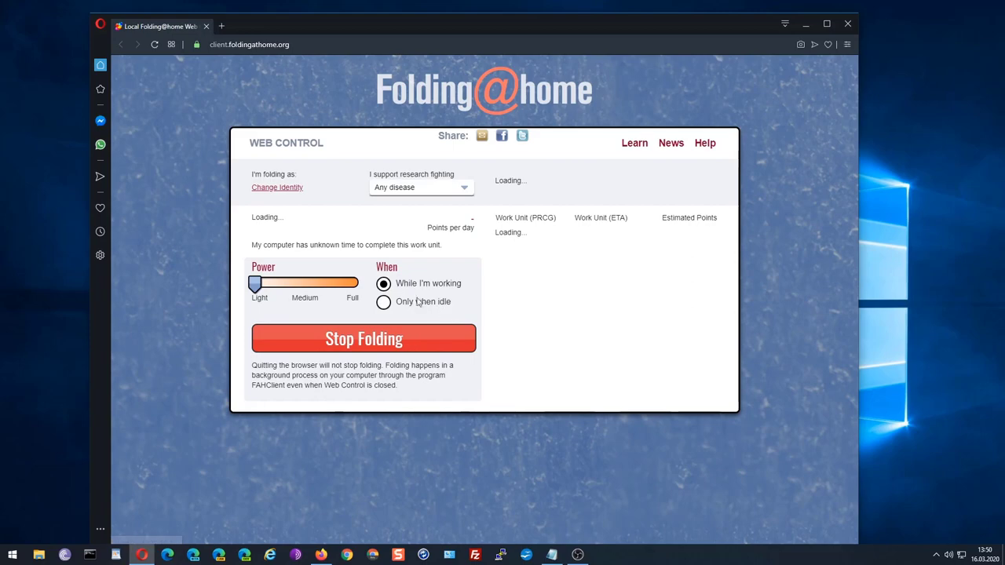
left_click(384, 303)
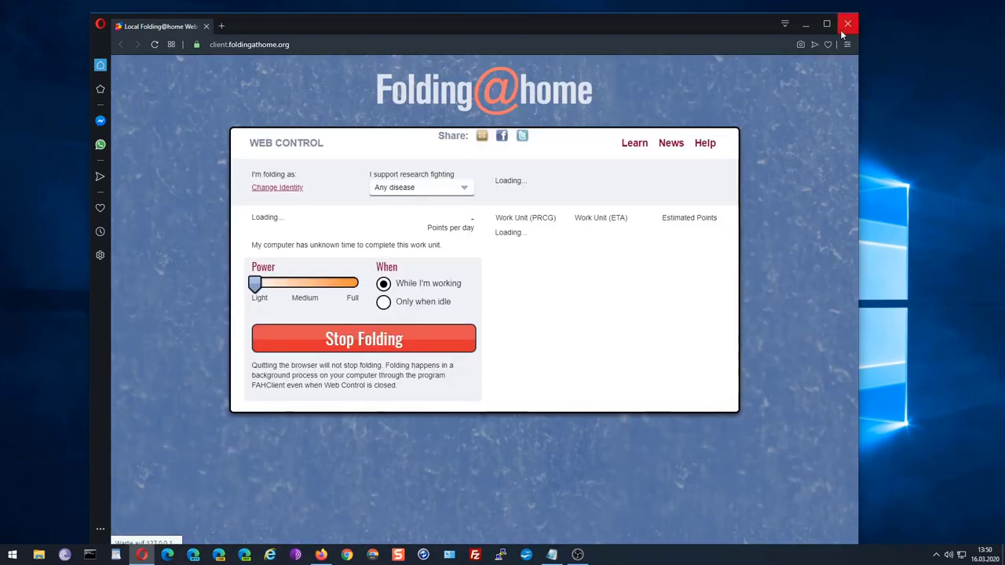
Choose Any disease as the supported research again and try to switch it to Huntington's
left_click(417, 192)
left_click(417, 193)
left_click(416, 192)
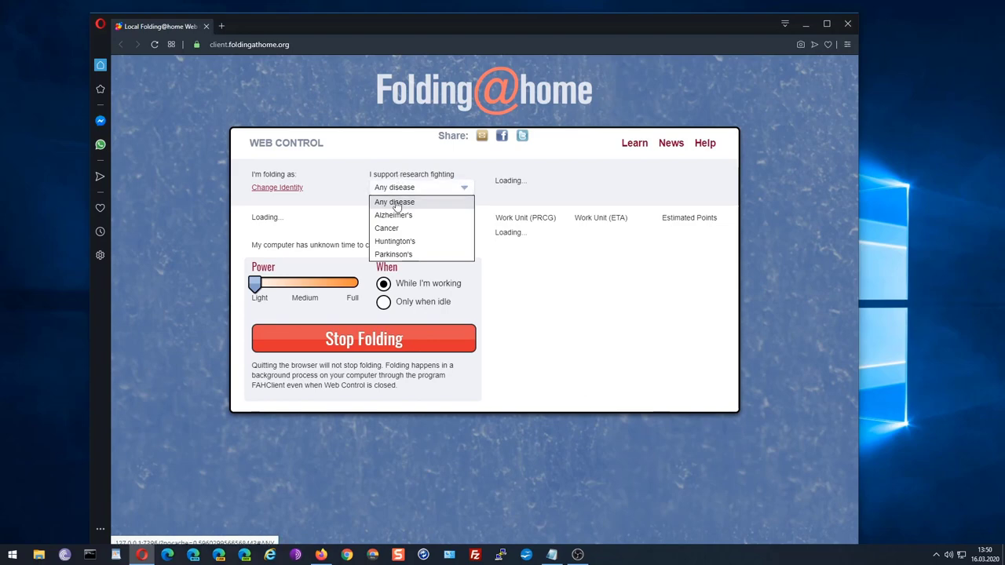
left_click(398, 202)
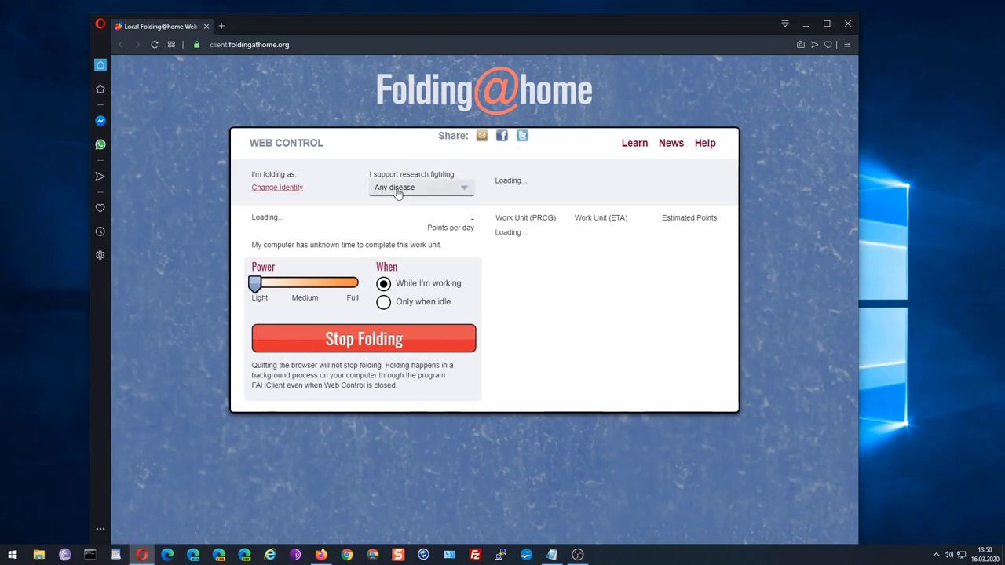
left_click(398, 193)
left_click(398, 192)
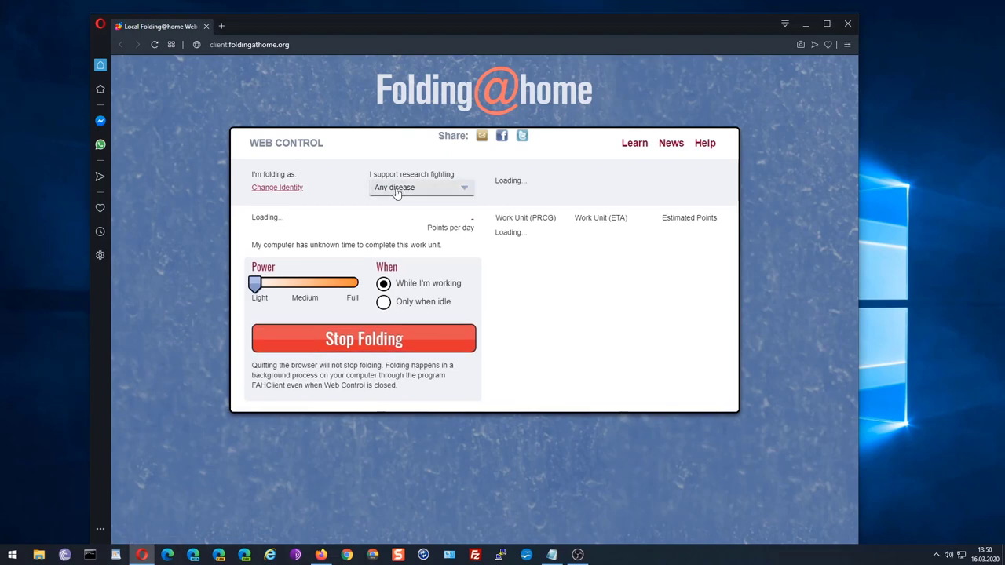
left_click(399, 193)
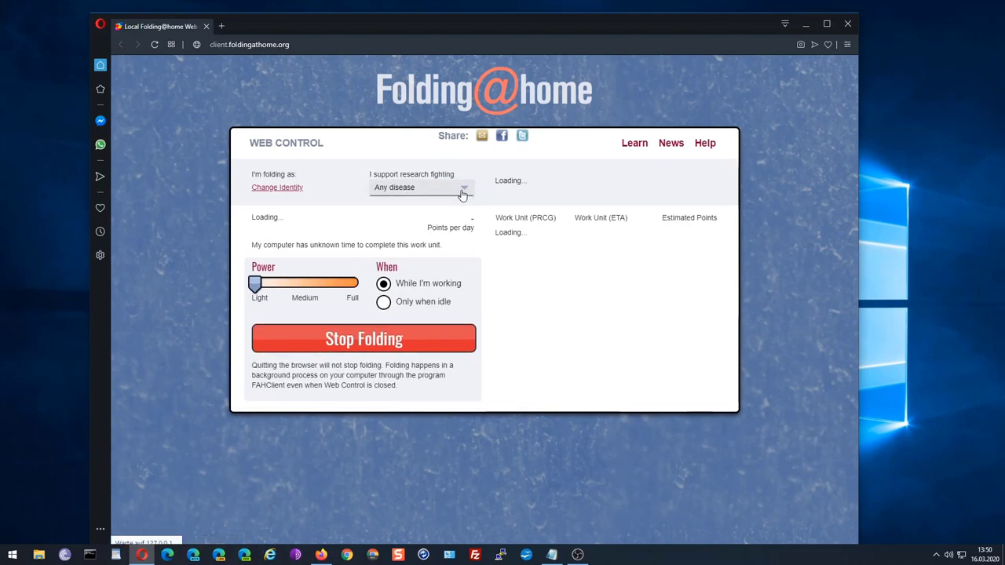
left_click(410, 188)
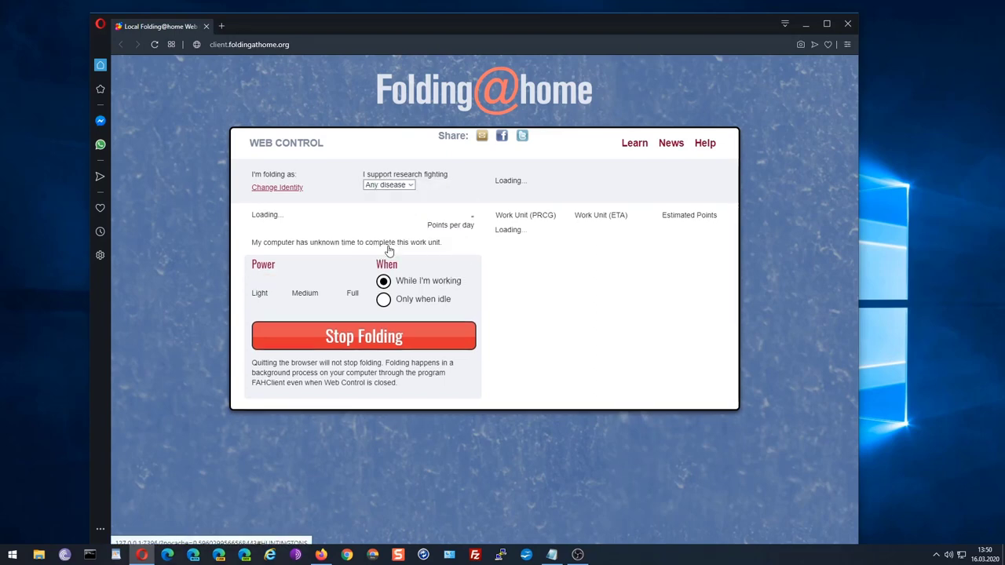
left_click(384, 187)
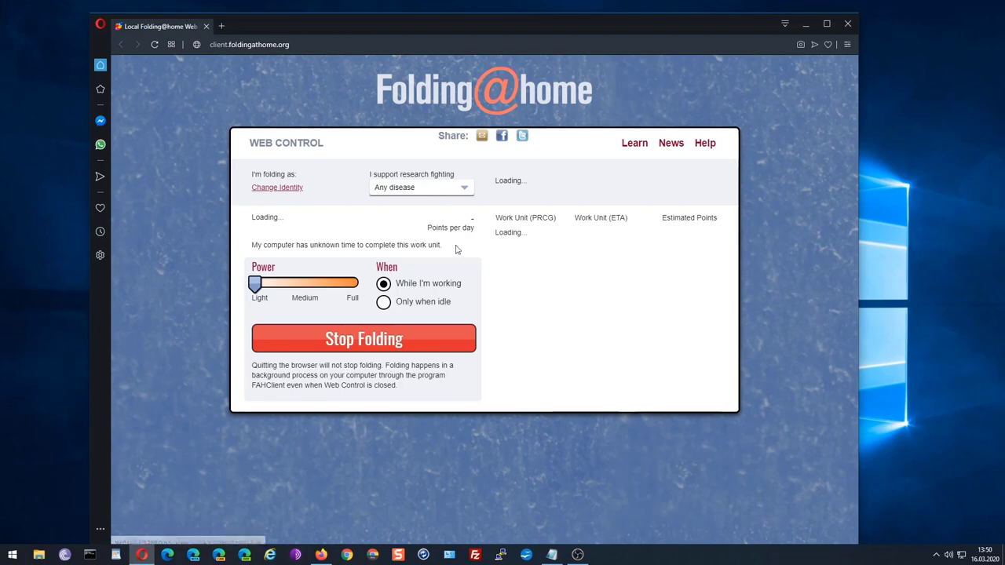
Close the Web Control window, open the Folding@home client's Advanced Control and reposition its window
left_click(849, 28)
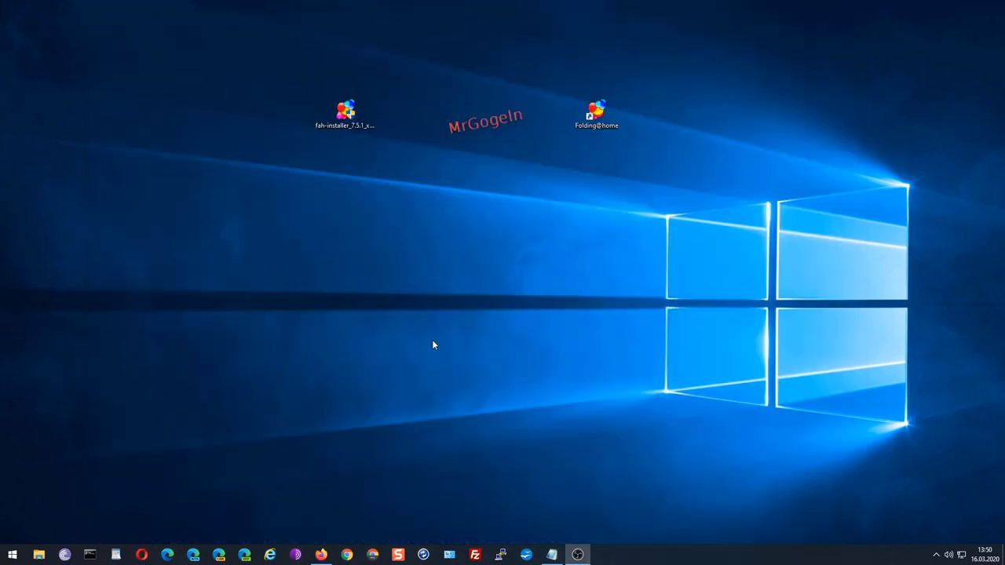
left_click(936, 555)
right_click(948, 536)
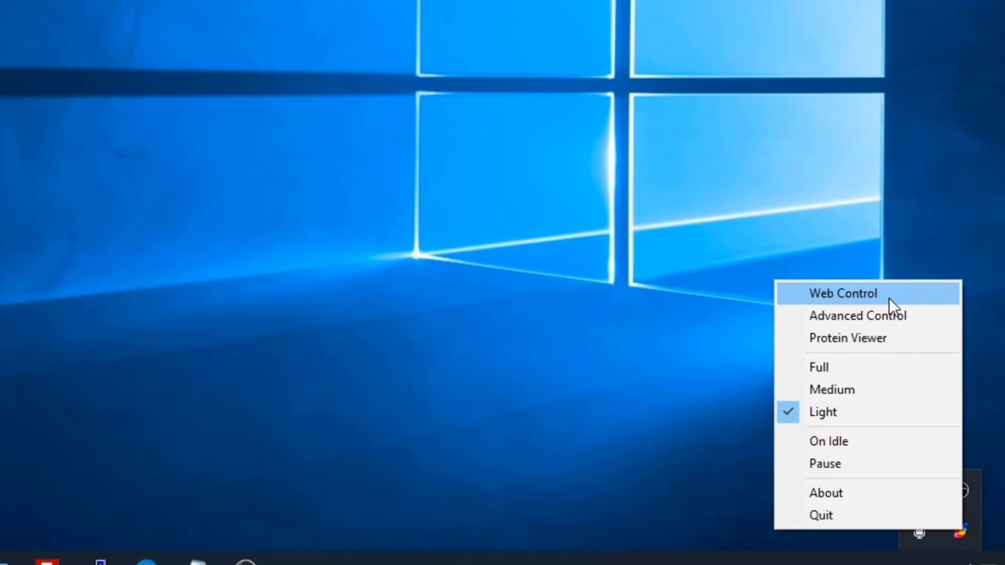
left_click(840, 316)
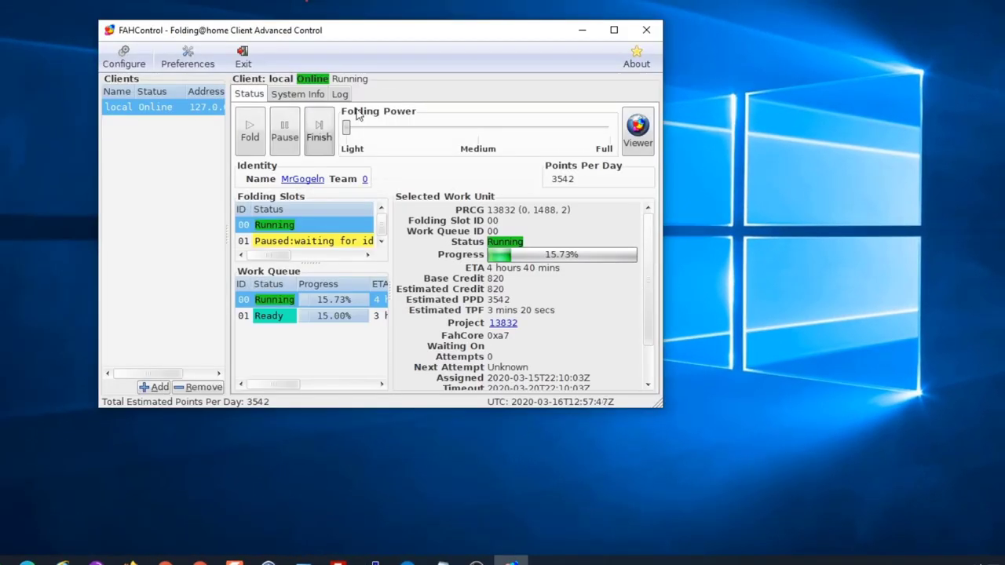
left_click_drag(440, 36, 508, 20)
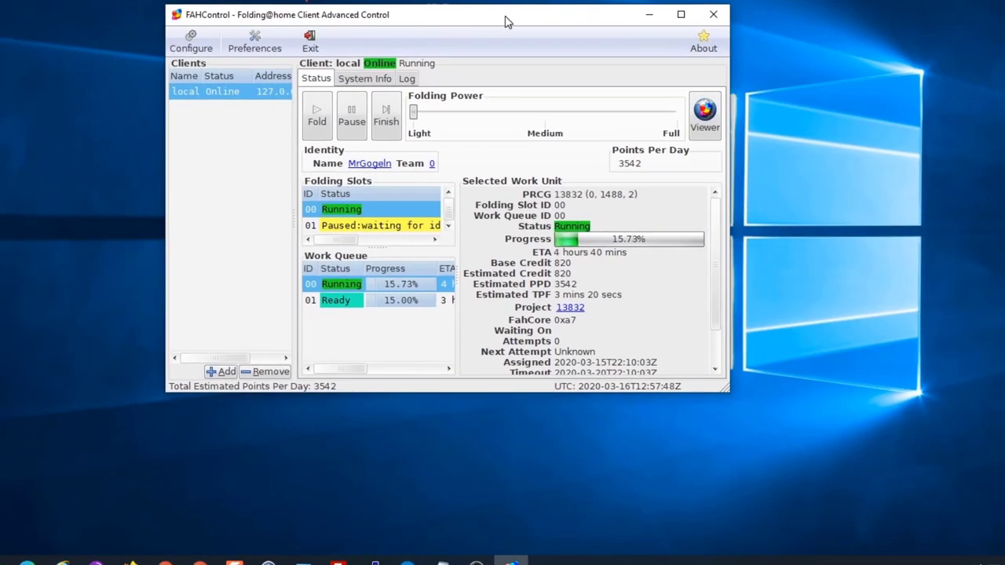
Review the selected work unit's details and the folding slots, and set the folding power to Full
scroll(527, 254, "down", 2)
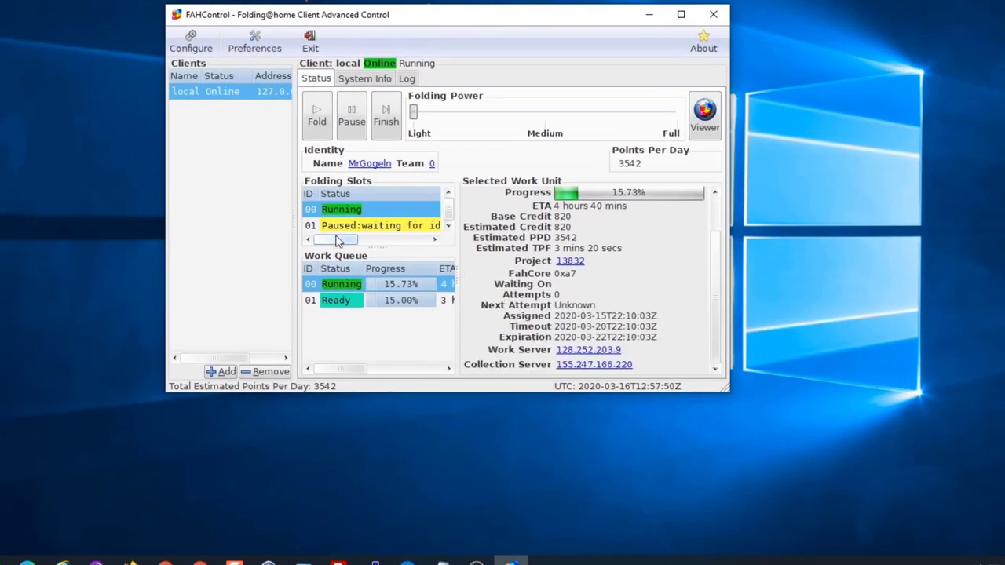
mouse_move(340, 241)
left_mouse_down()
mouse_move(431, 255)
mouse_move(330, 244)
left_mouse_up()
scroll(475, 313, "up", 2)
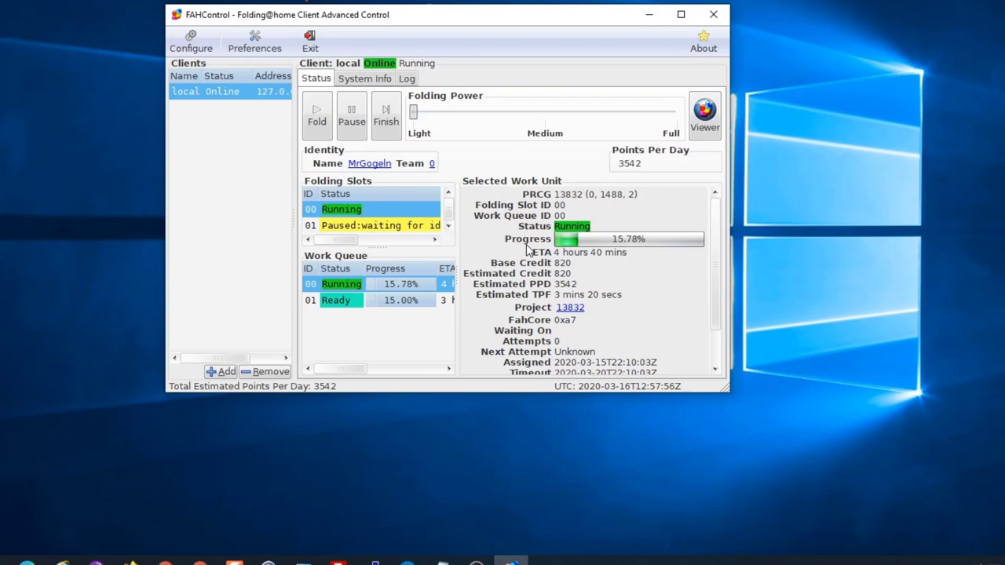
scroll(528, 248, "down", 2)
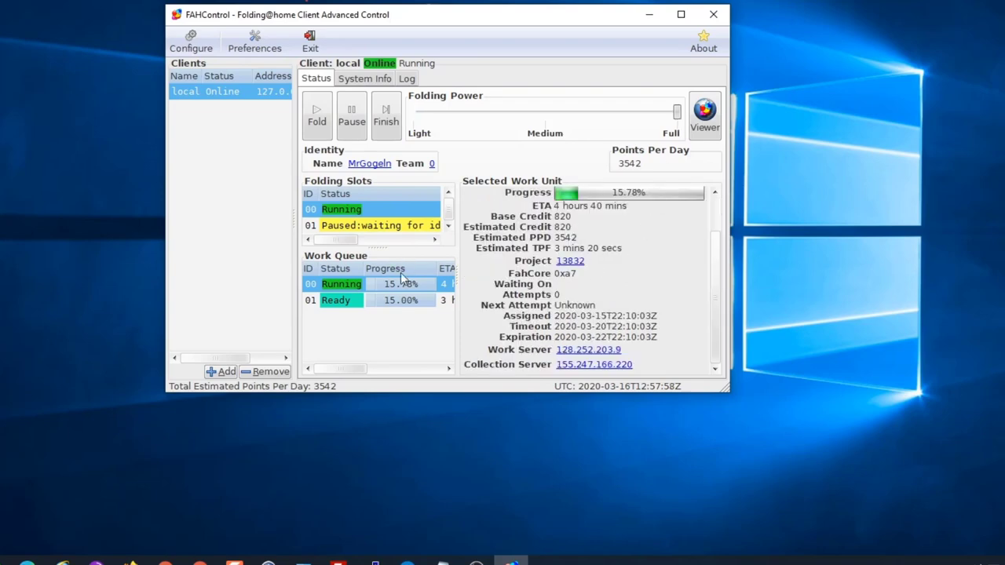
scroll(624, 228, "up", 2)
Look at the preferences and the client's Connection, Slots, Remote Access, Proxy, Advanced and Expert configuration options, leaving them unchanged
left_click(246, 49)
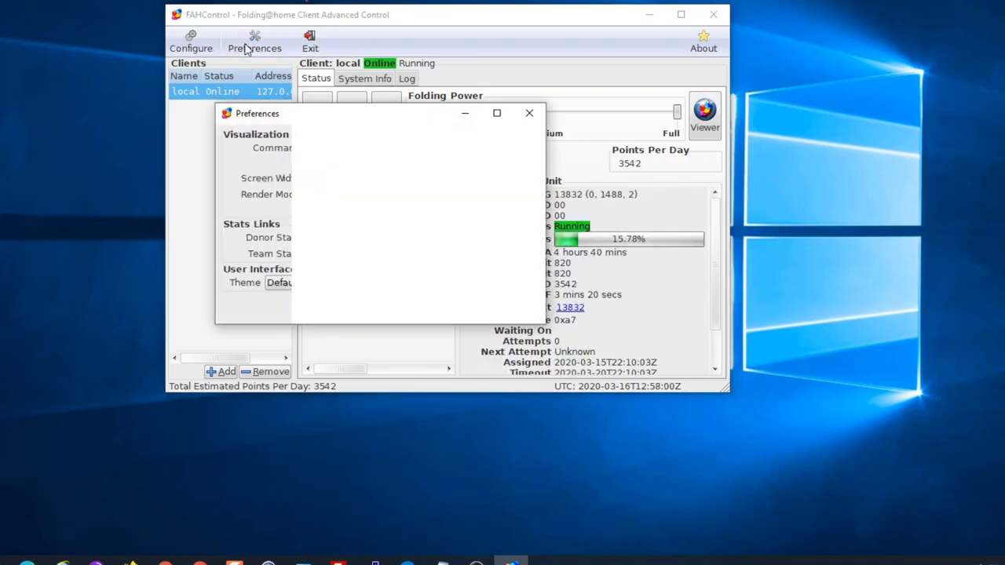
left_click(529, 113)
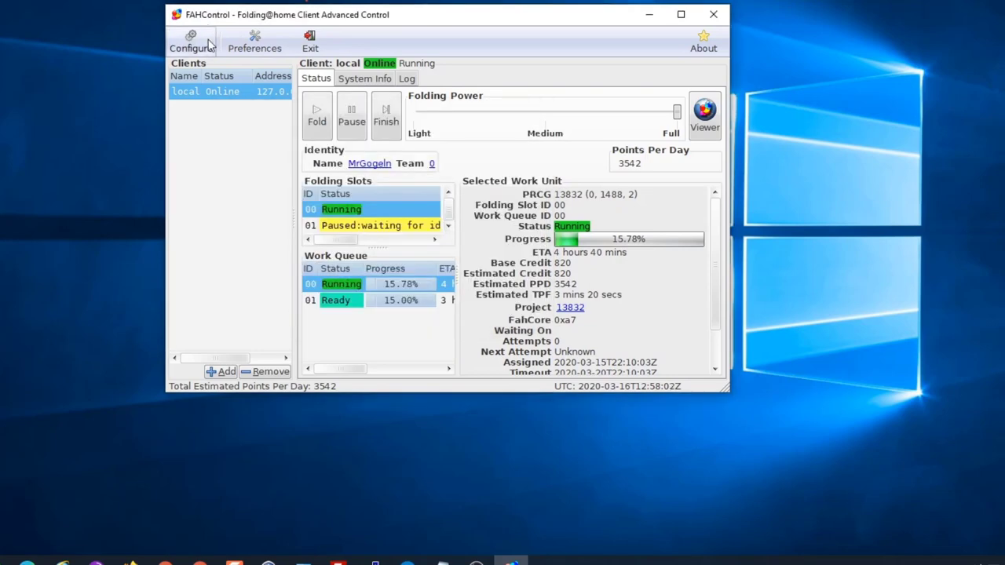
left_click(211, 46)
left_click(237, 62)
left_click(324, 61)
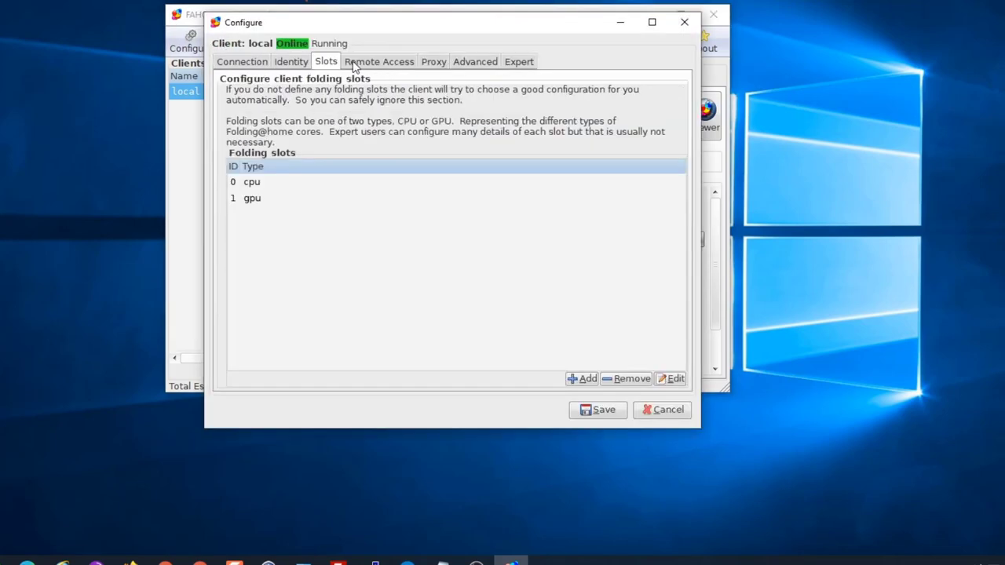
left_click(379, 61)
left_click(433, 61)
left_click(475, 61)
left_click(519, 61)
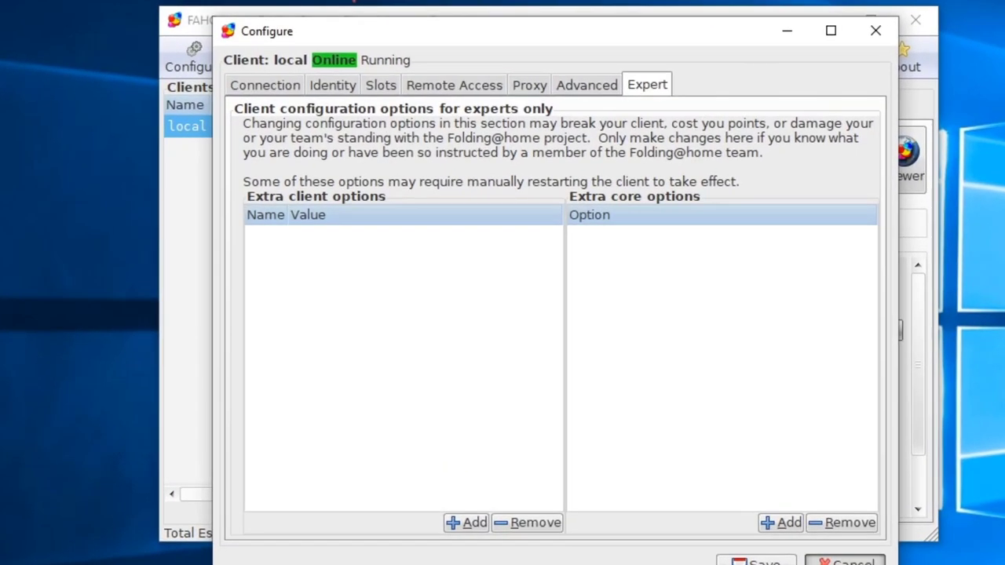
left_click(706, 23)
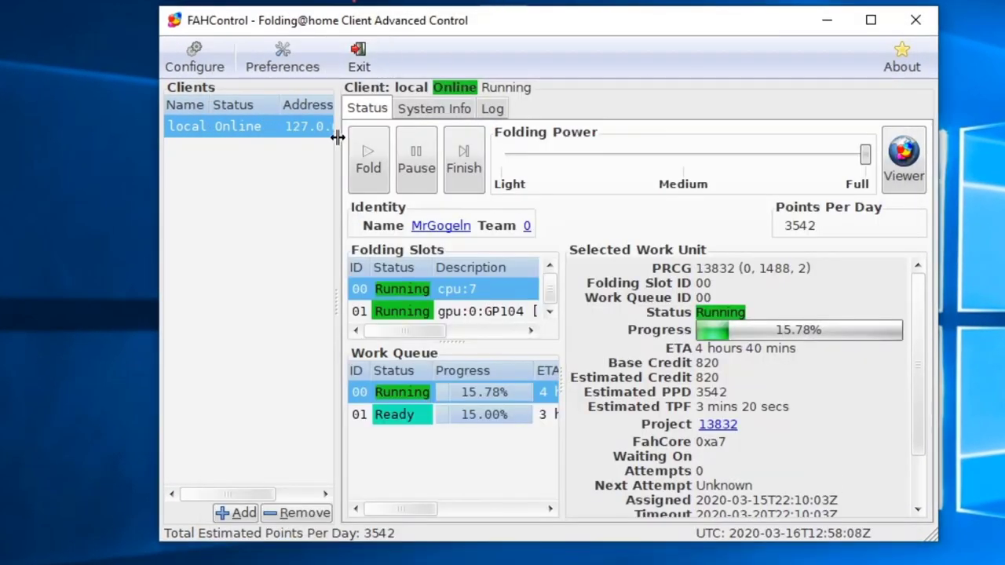
Start folding with the folding power set to Light and close the Advanced Control window
left_click(381, 169)
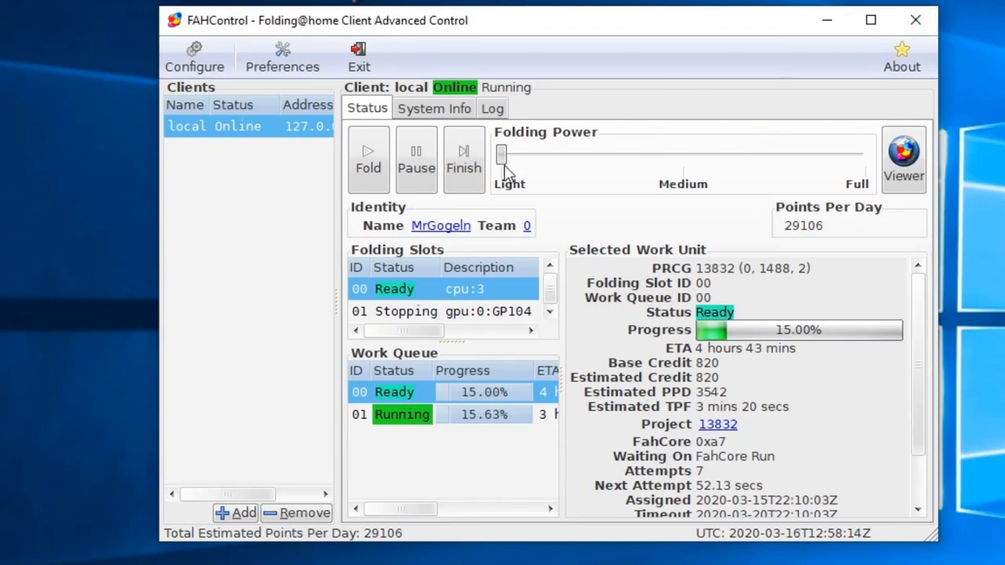
left_click_drag(503, 161, 547, 160)
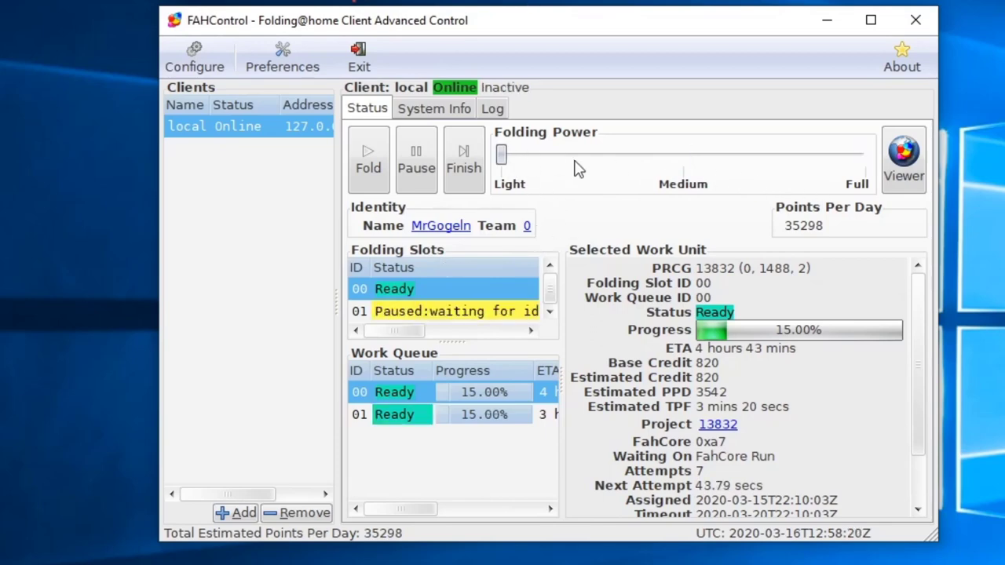
left_click(914, 20)
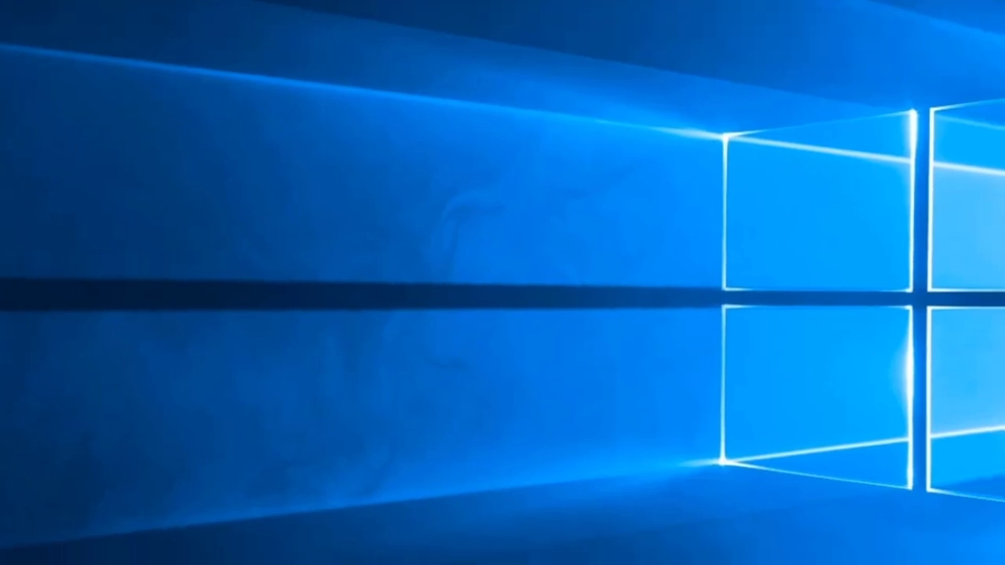
Open the Protein Viewer from the Folding@home client and maximize its window
right_click(957, 493)
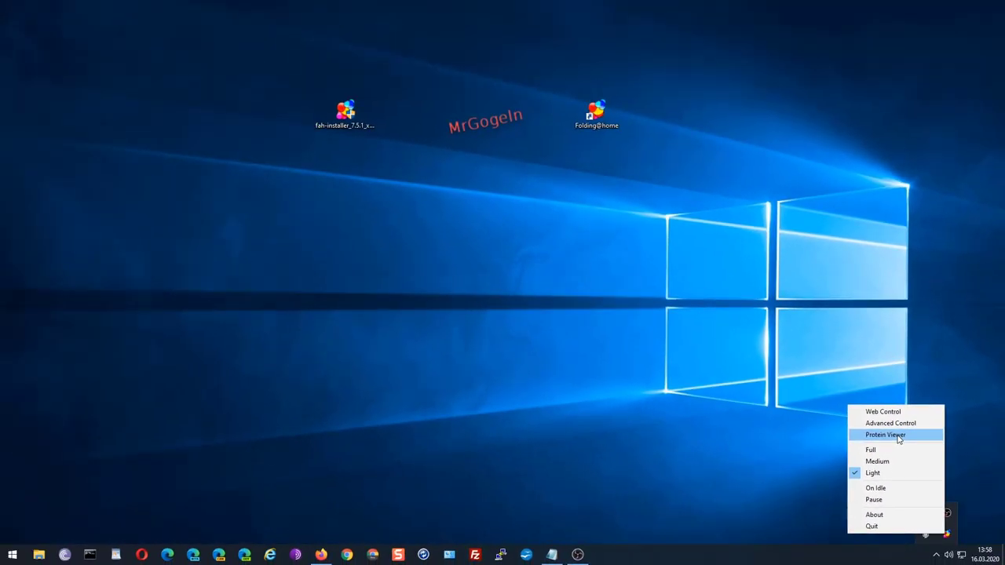
left_click(862, 348)
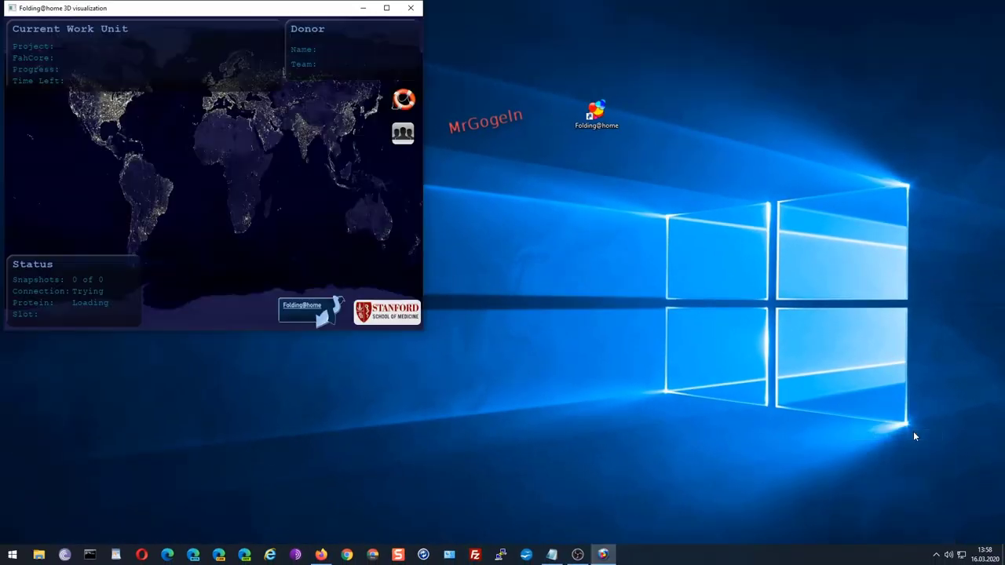
left_click(387, 8)
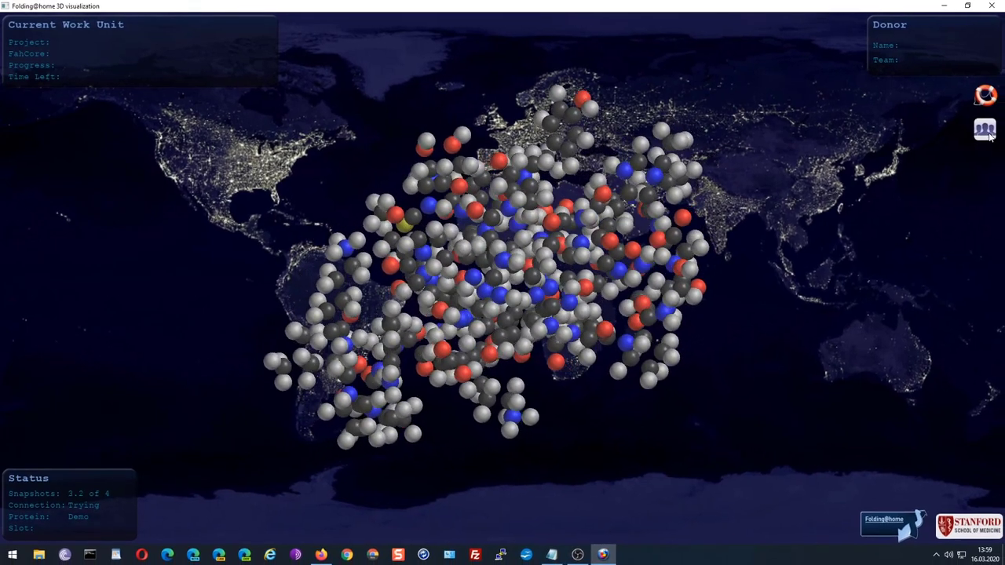
Read the viewer's About text and the Help Screen listing its key and mouse commands
left_click(988, 133)
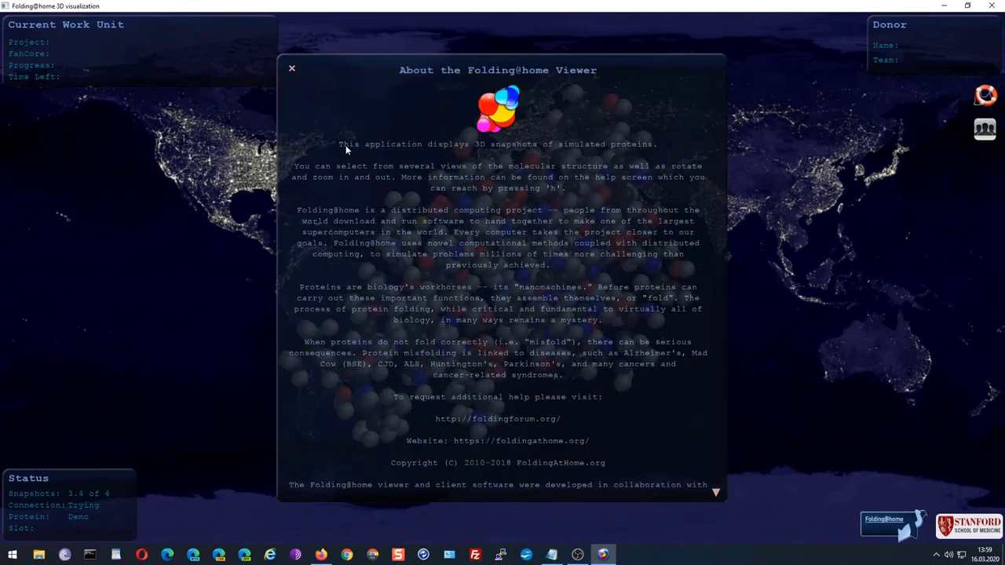
scroll(485, 323, "down", 5)
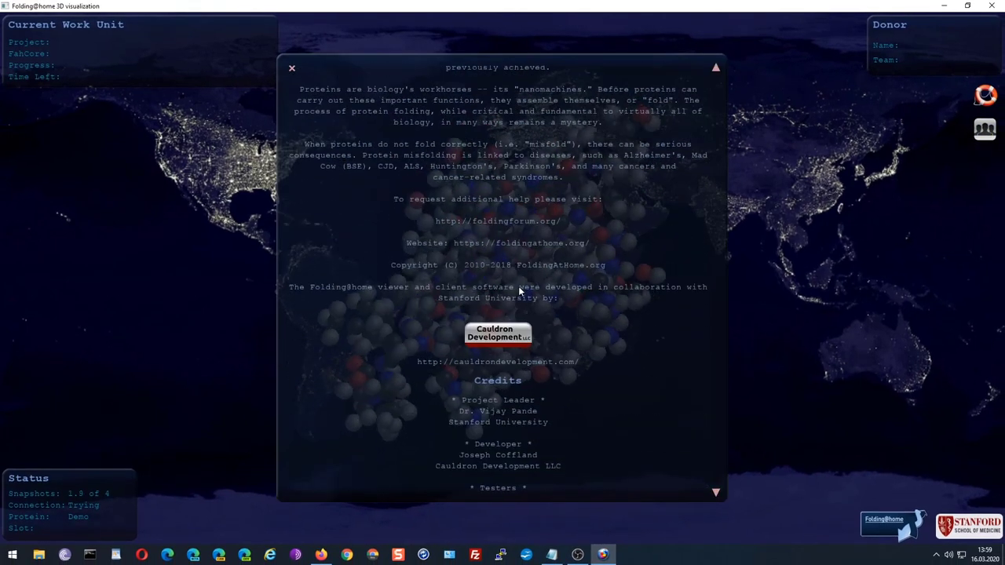
scroll(585, 322, "up", 5)
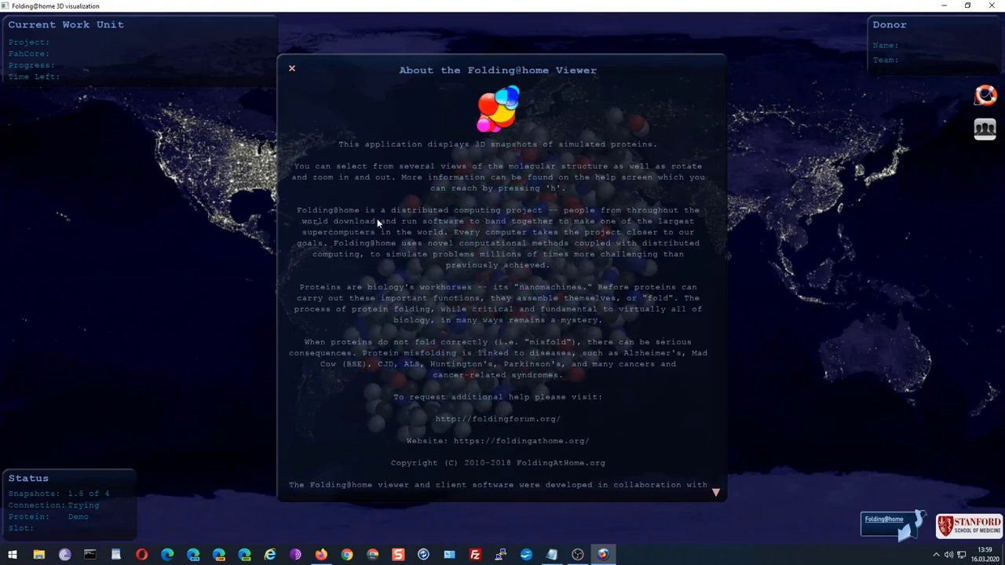
left_click(292, 69)
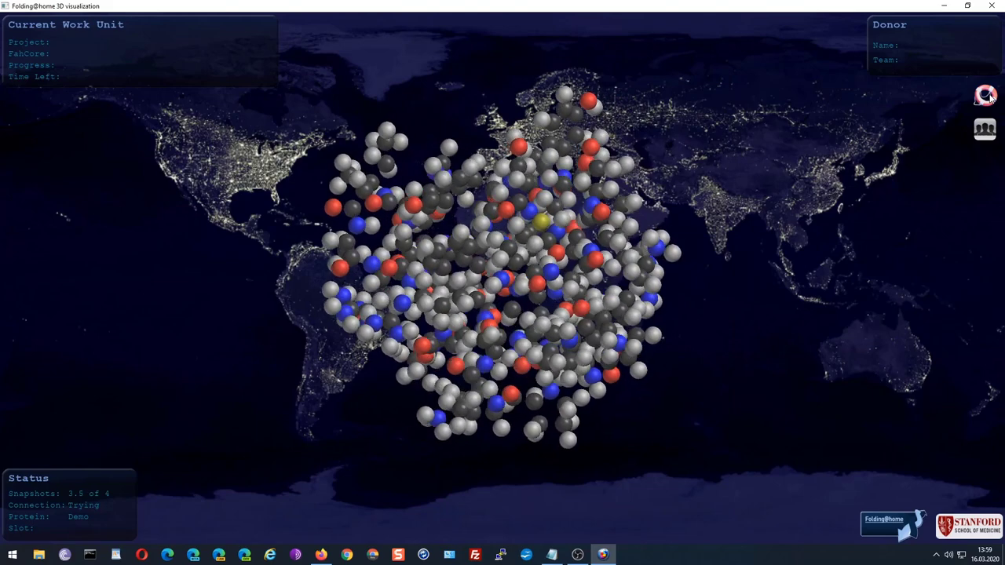
left_click(986, 95)
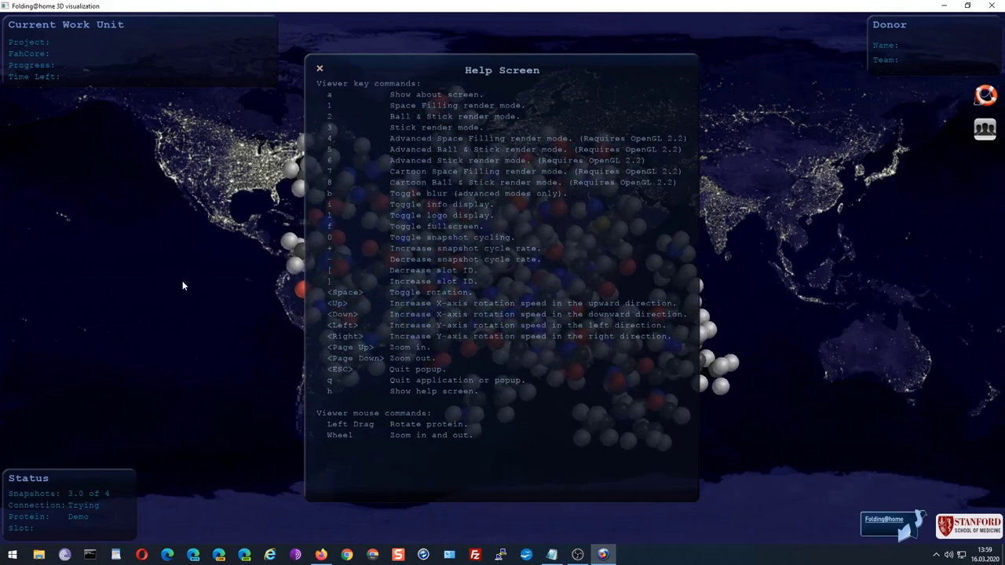
left_click(319, 70)
Try the viewer's info display and fullscreen toggles, and minimize the 3D visualization window
key("i")
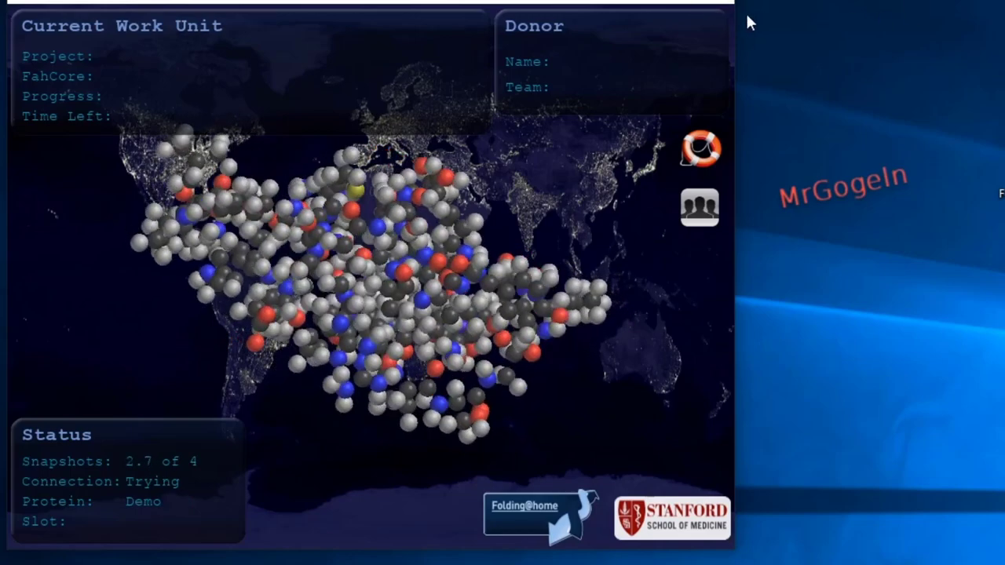
key("f")
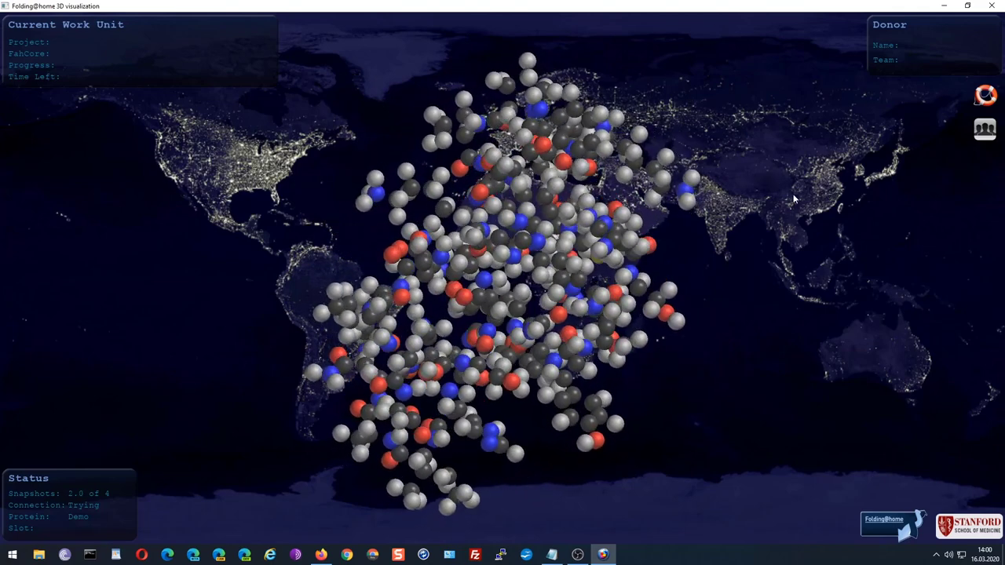
left_click(946, 8)
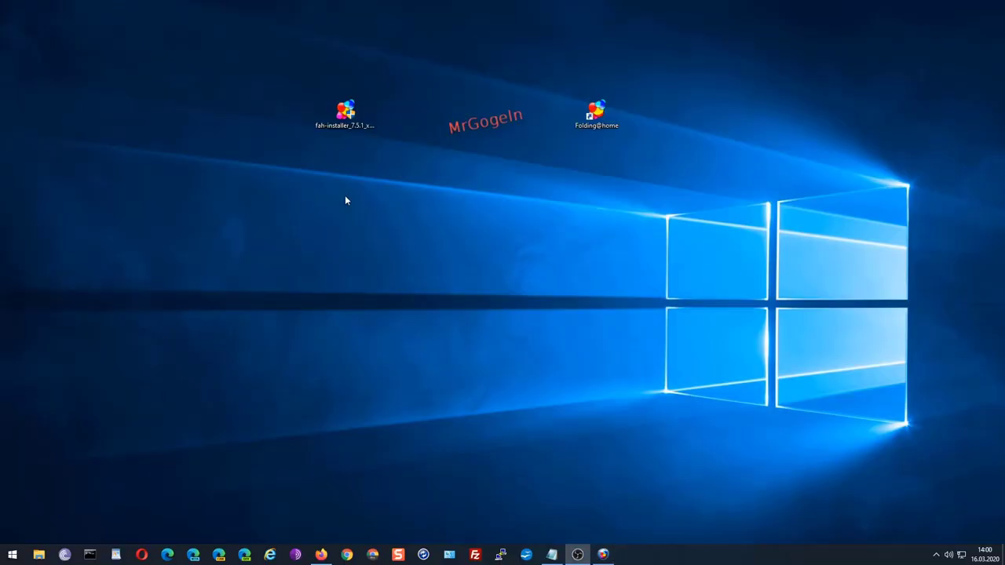